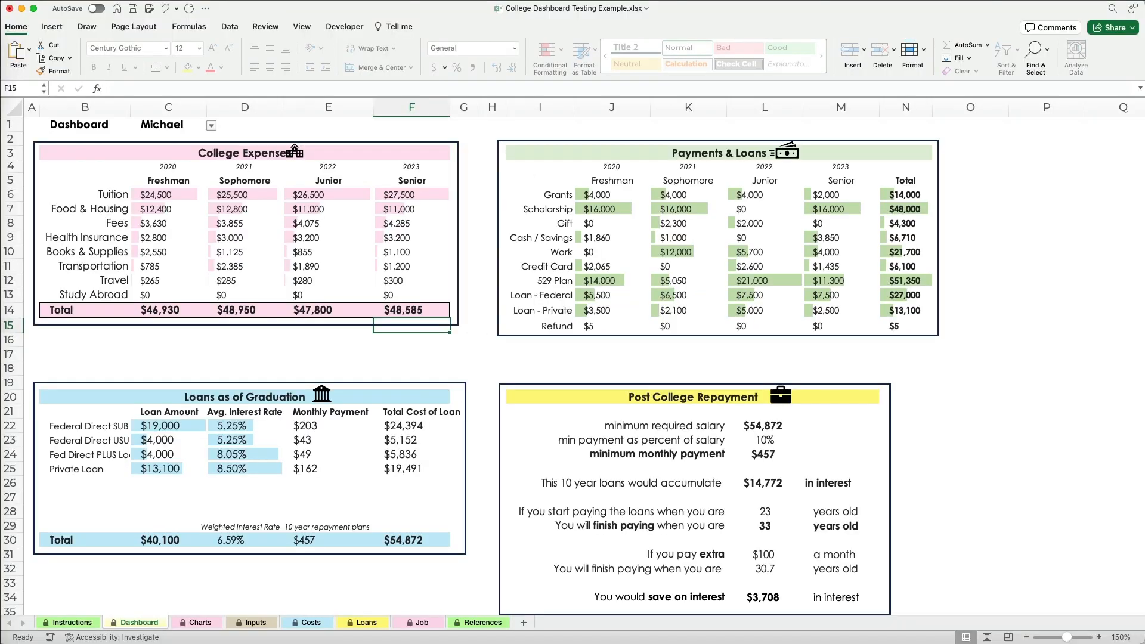
View the Charts sheet, and go through the general rules for yellow, white and blue cells on the Instructions sheet.
{"action": "left_click", "coordinate": [208, 623]}
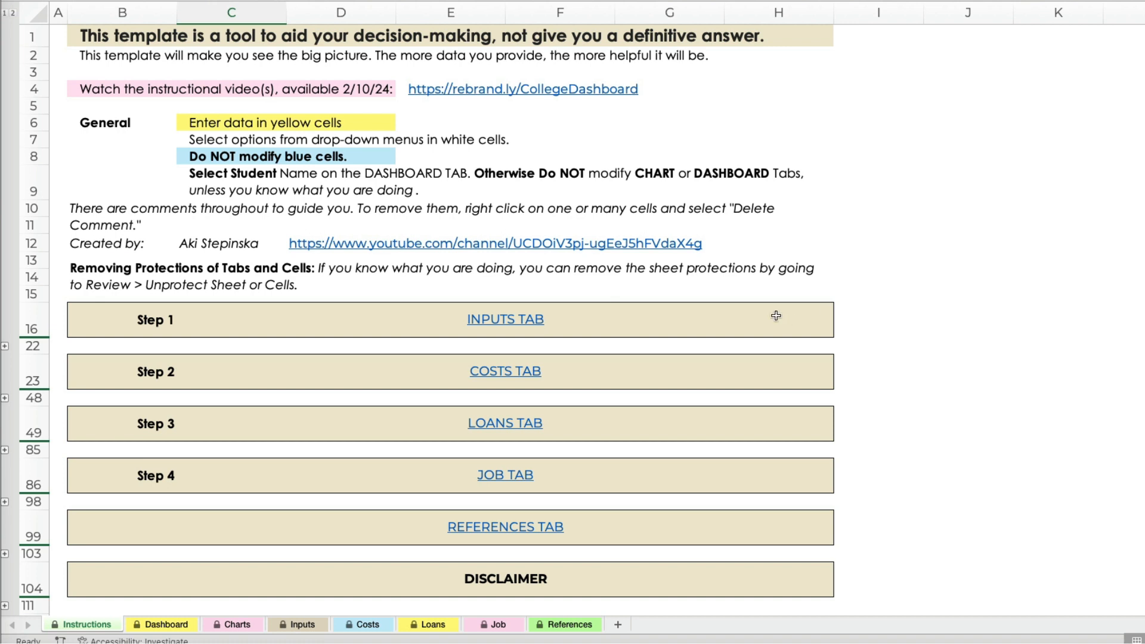
{"action": "left_click", "coordinate": [245, 141]}
{"action": "left_click", "coordinate": [215, 124]}
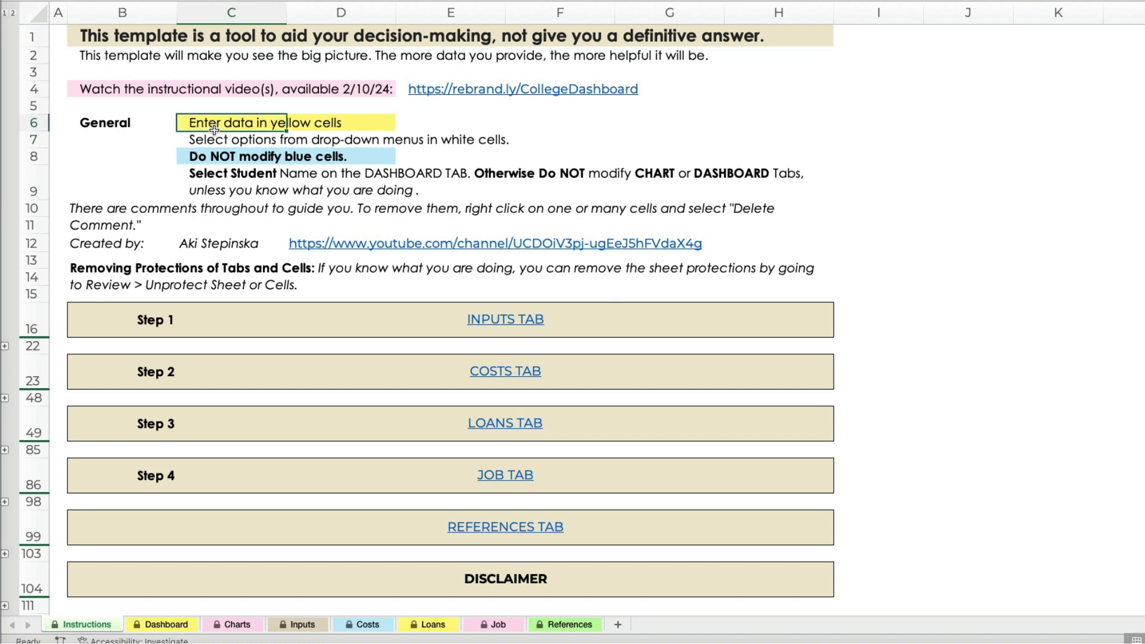
{"action": "left_click", "coordinate": [213, 141]}
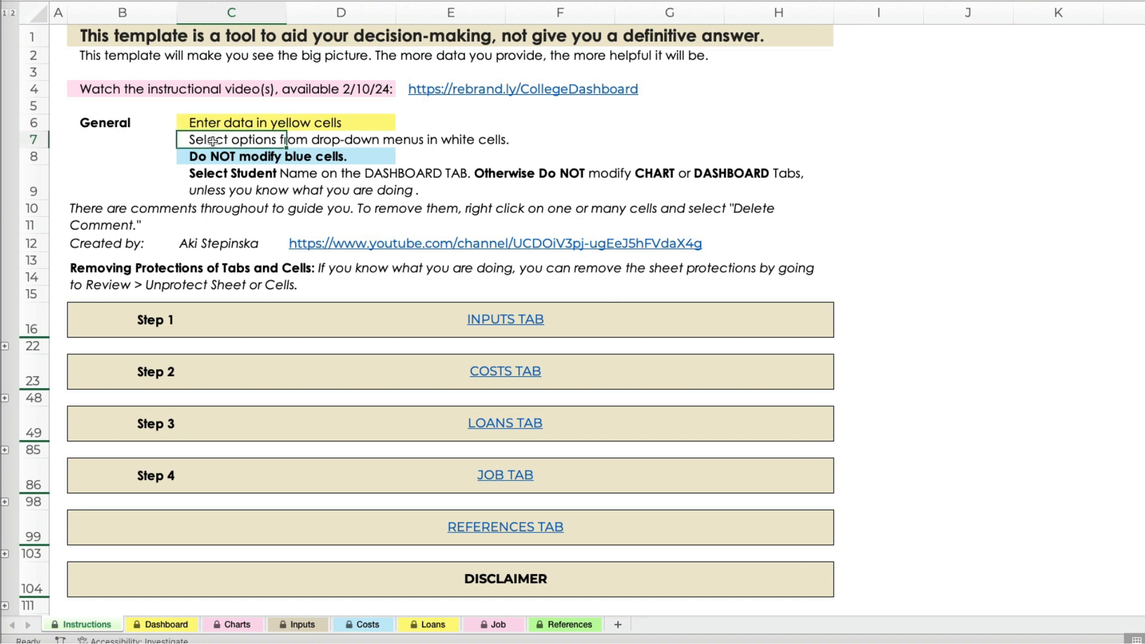
{"action": "left_click", "coordinate": [209, 157]}
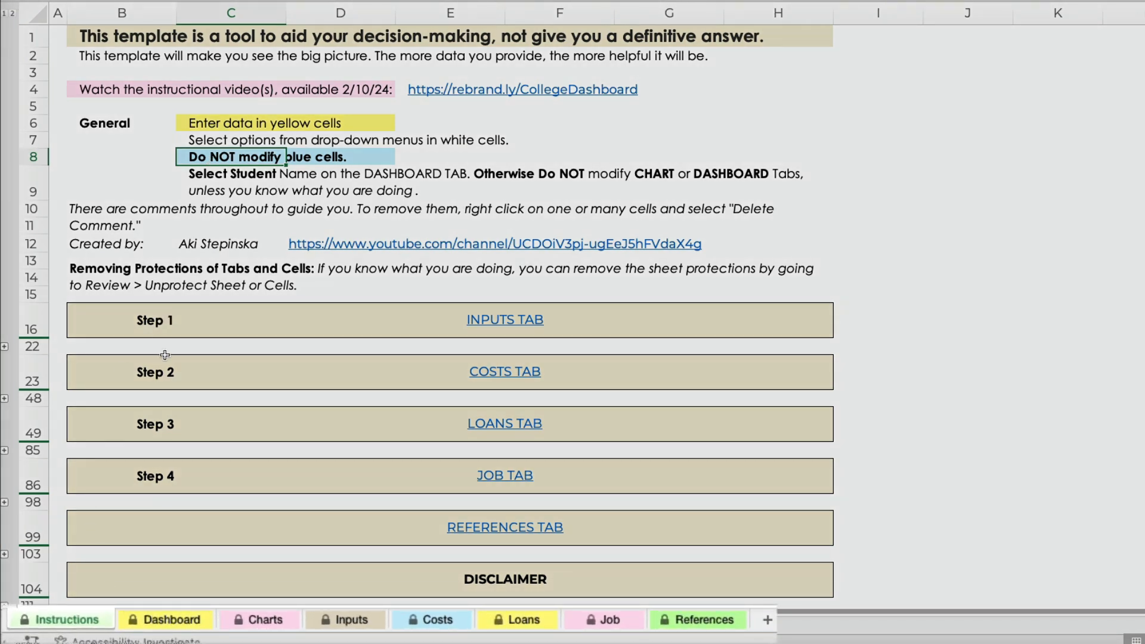
Unprotect the Instructions sheet, and protect it again without a password, keeping the preset permissions.
{"action": "left_click", "coordinate": [141, 287]}
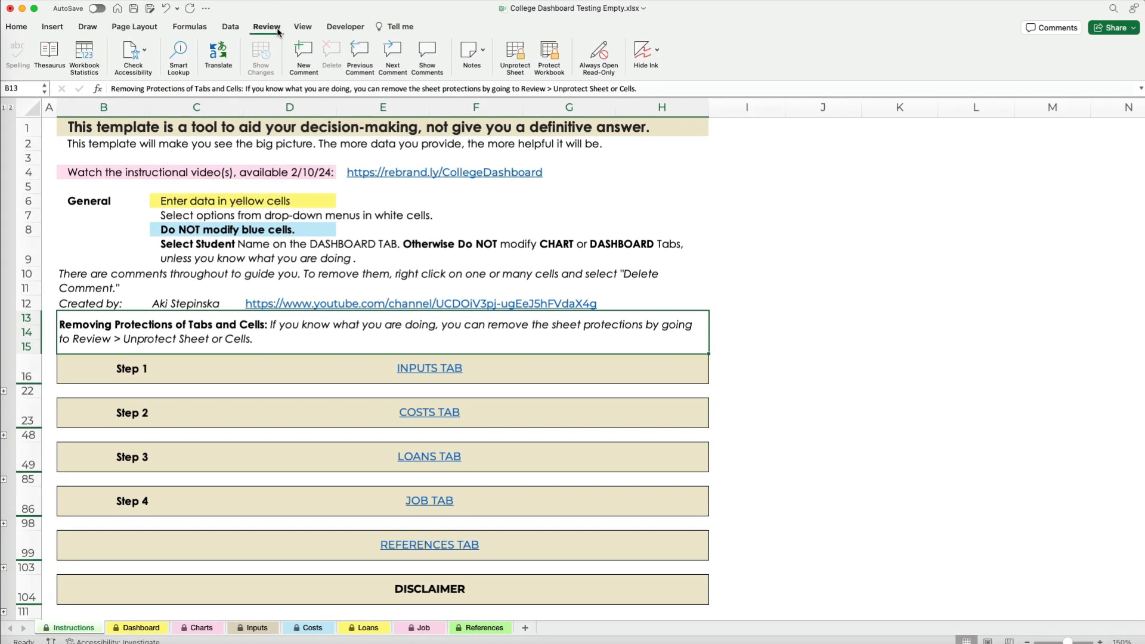
{"action": "left_click", "coordinate": [523, 50]}
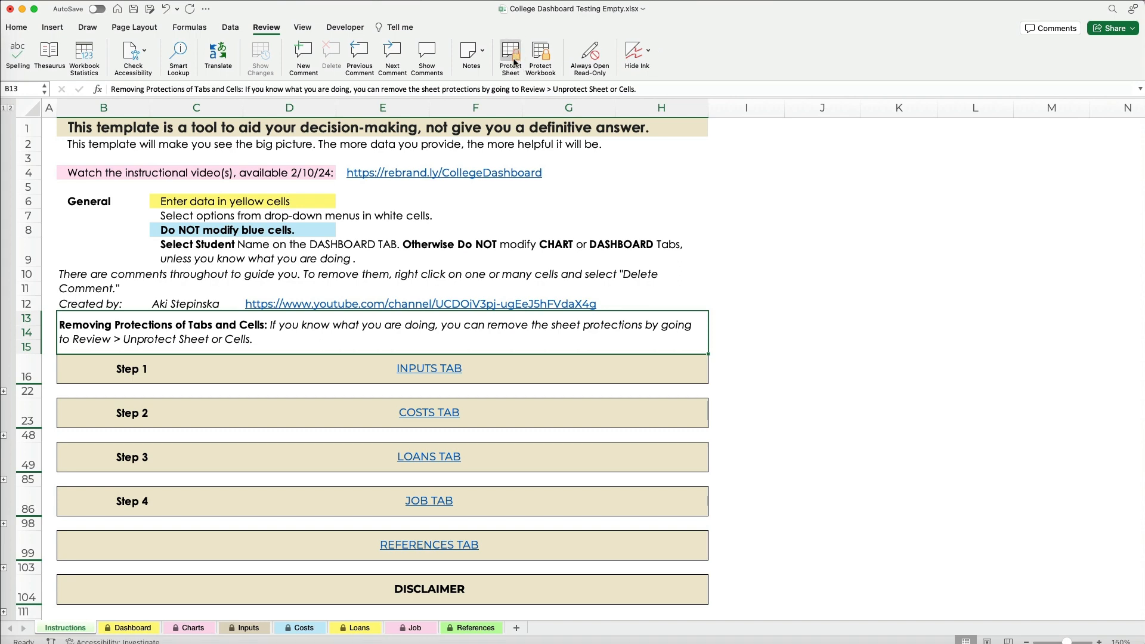
{"action": "left_click", "coordinate": [513, 60]}
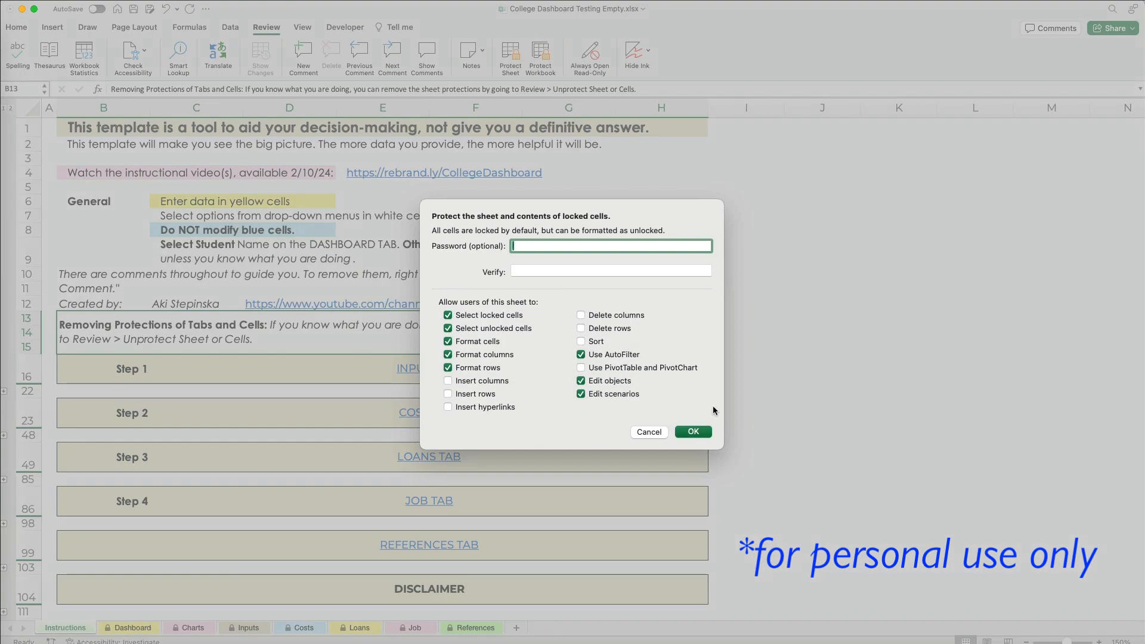
{"action": "left_click", "coordinate": [695, 432]}
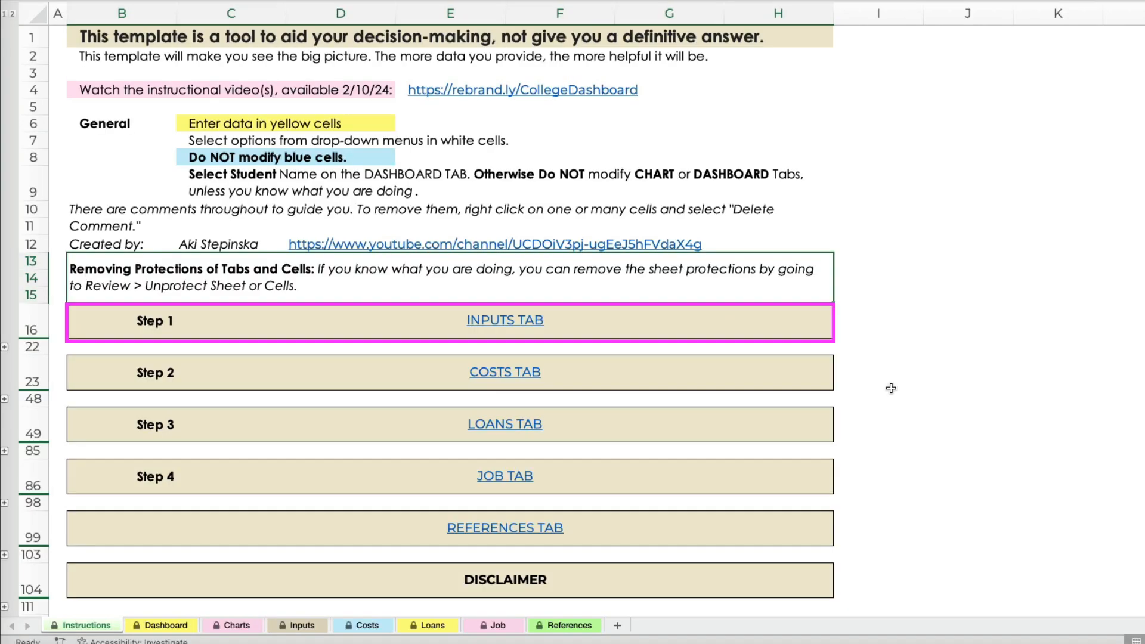
Expand the Step 1 section of the Instructions sheet and read its data-entry rules.
{"action": "left_click", "coordinate": [134, 331]}
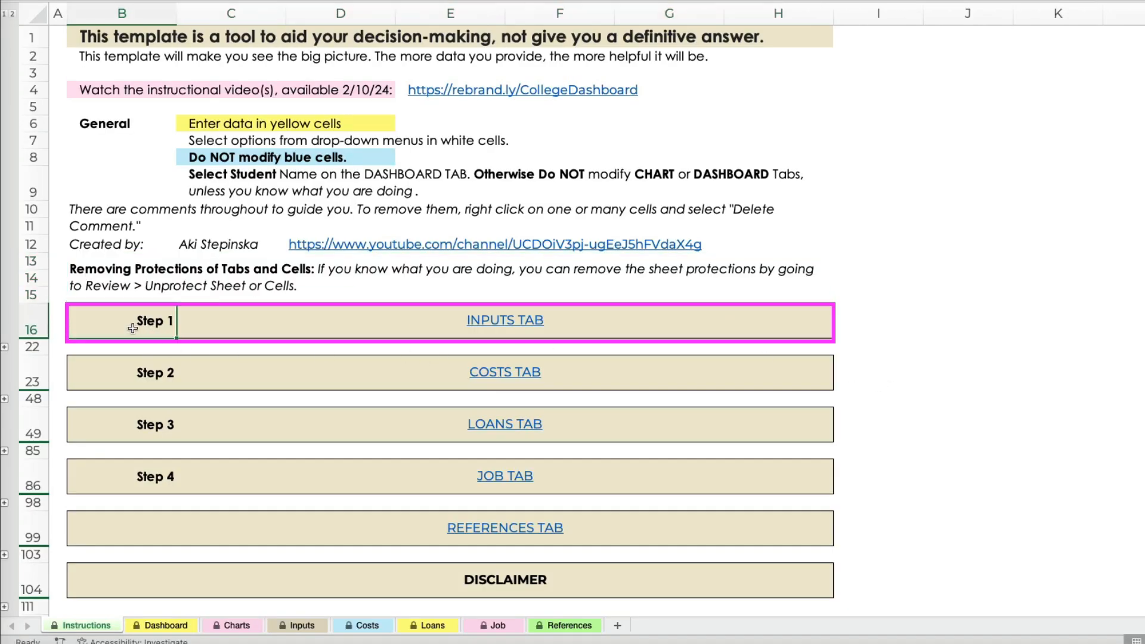
{"action": "left_click", "coordinate": [4, 348]}
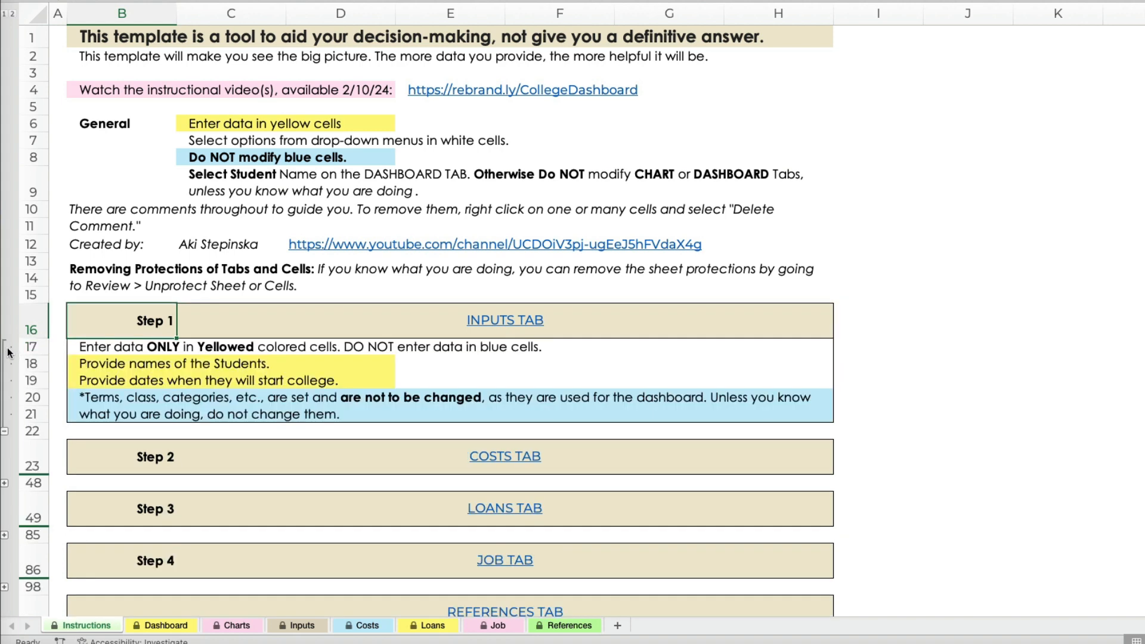
{"action": "left_click", "coordinate": [87, 349]}
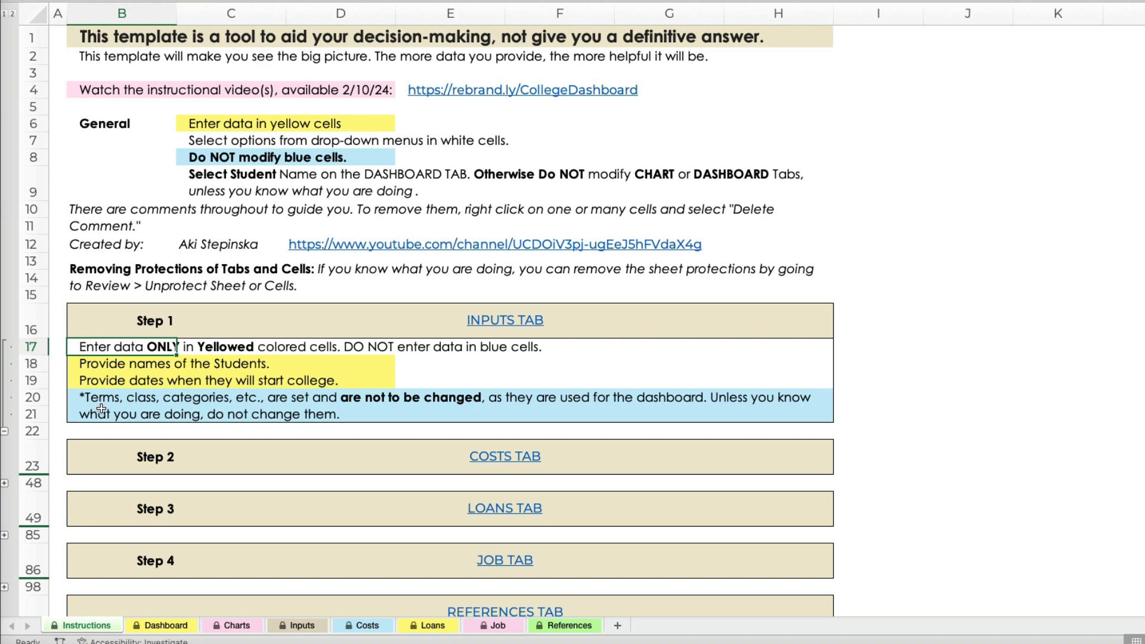
Go to the Inputs sheet and enter the first student's name with start year 2023.
{"action": "left_click", "coordinate": [501, 322]}
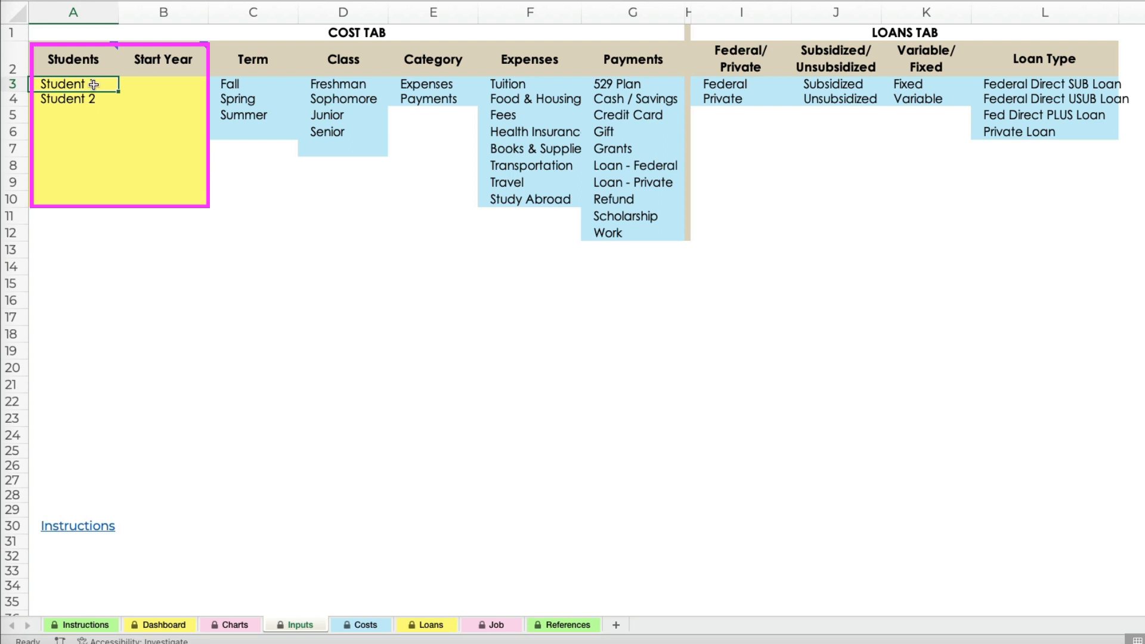
{"action": "type", "text": "Mich"}
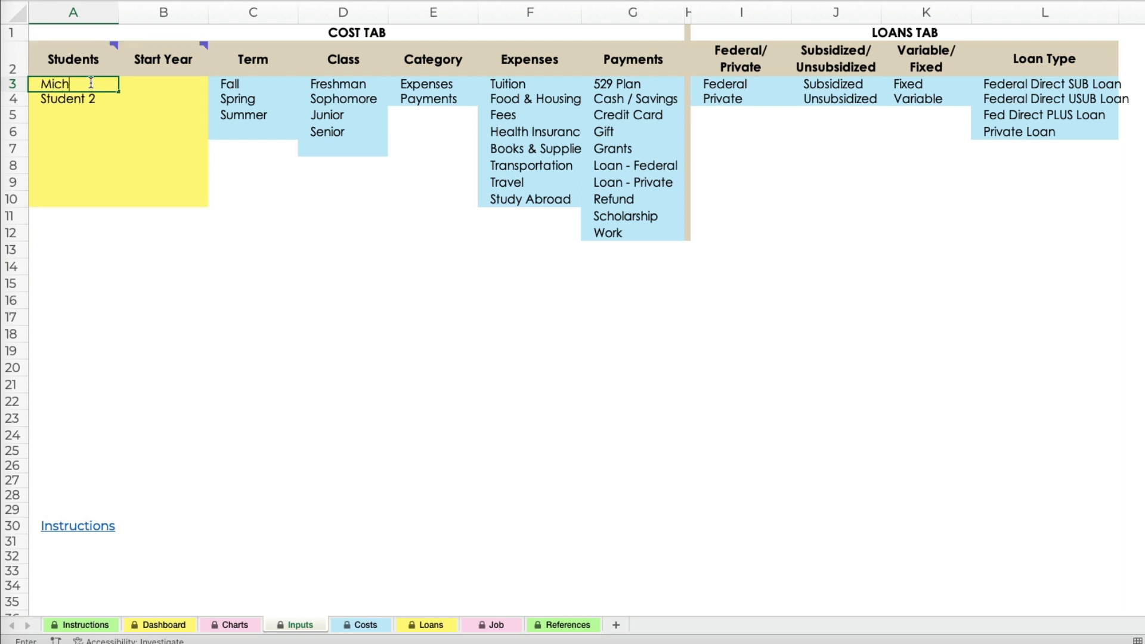
{"action": "type", "text": "ael"}
{"action": "key", "text": "Tab"}
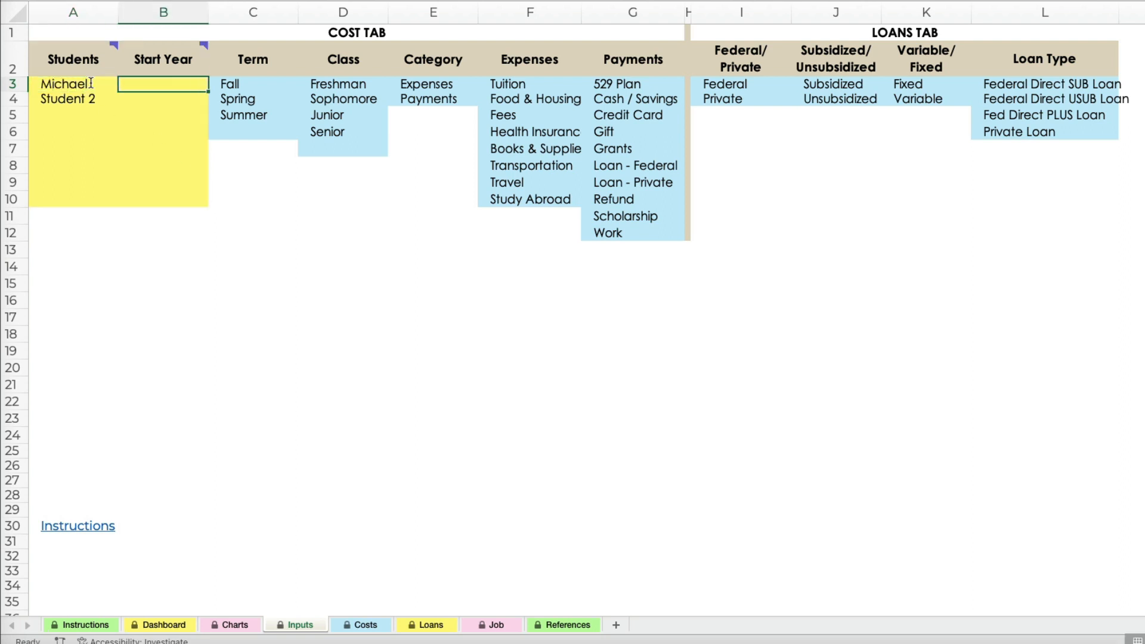
{"action": "type", "text": "2023"}
{"action": "key", "text": "Return"}
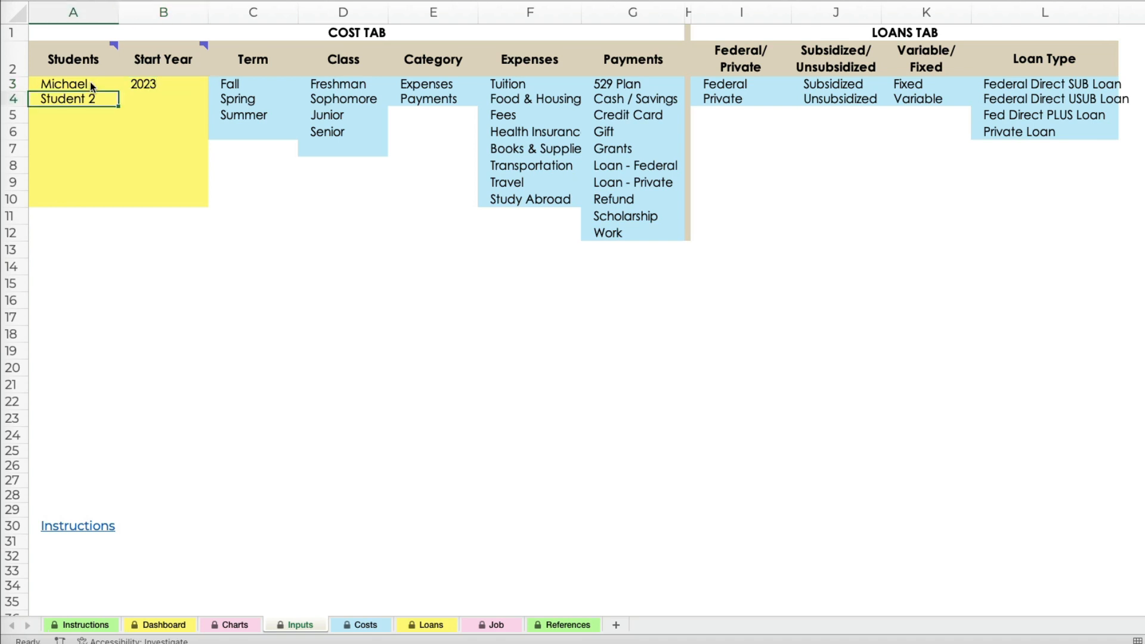
Replace the Student 2 placeholder with the second student's name and enter start year 2024.
{"action": "type", "text": "Jane"}
{"action": "key", "text": "Tab"}
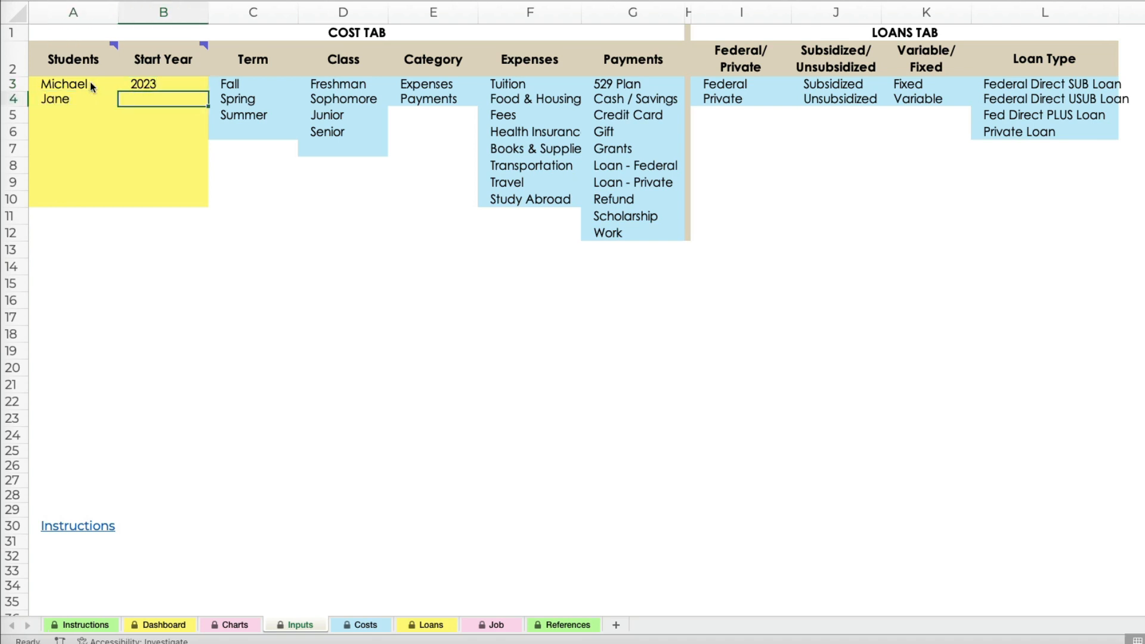
{"action": "type", "text": "2024"}
{"action": "key", "text": "Return"}
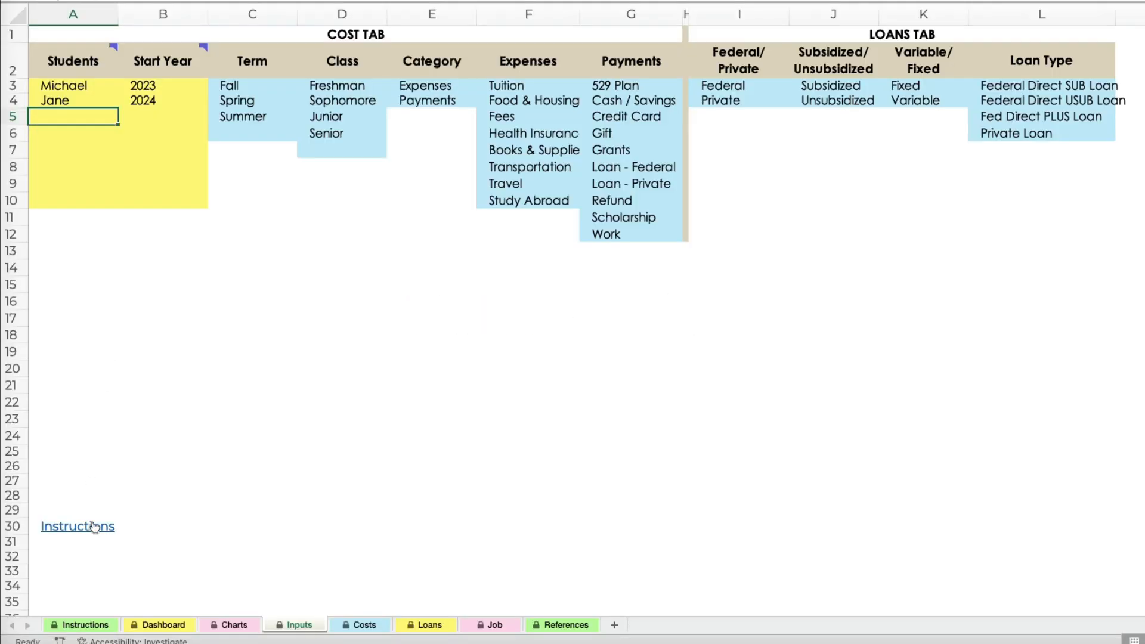
Return to the Instructions sheet, expand the Step 2 section and examine the Item list describing the Costs columns.
{"action": "left_click", "coordinate": [100, 525]}
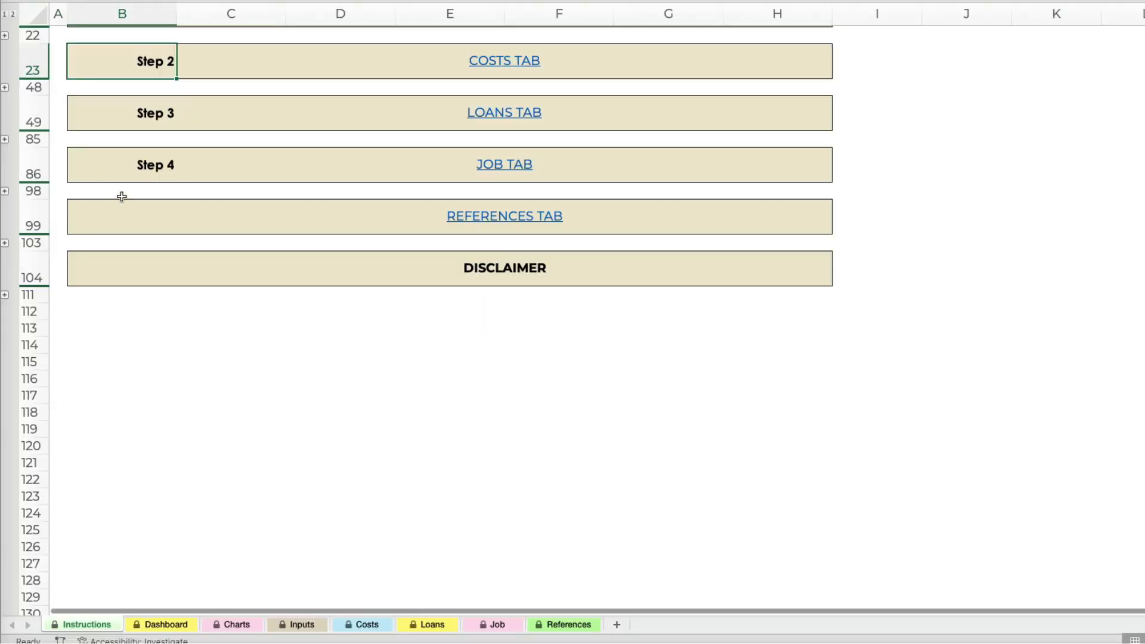
{"action": "left_click", "coordinate": [5, 88]}
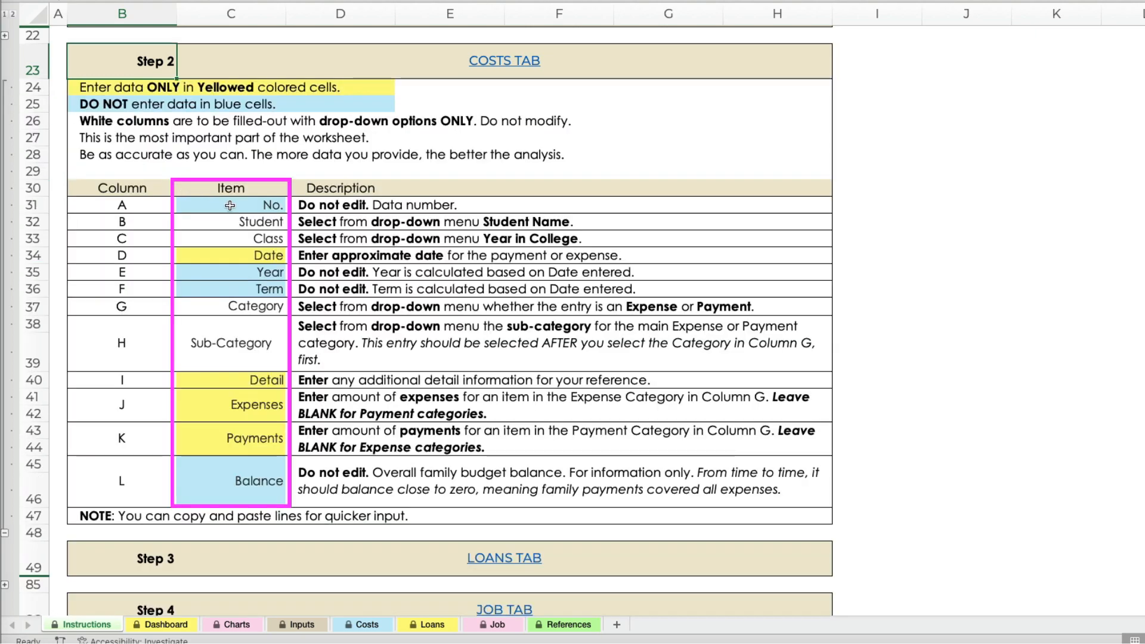
{"action": "left_click_drag", "start_coordinate": [230, 206], "coordinate": [236, 488]}
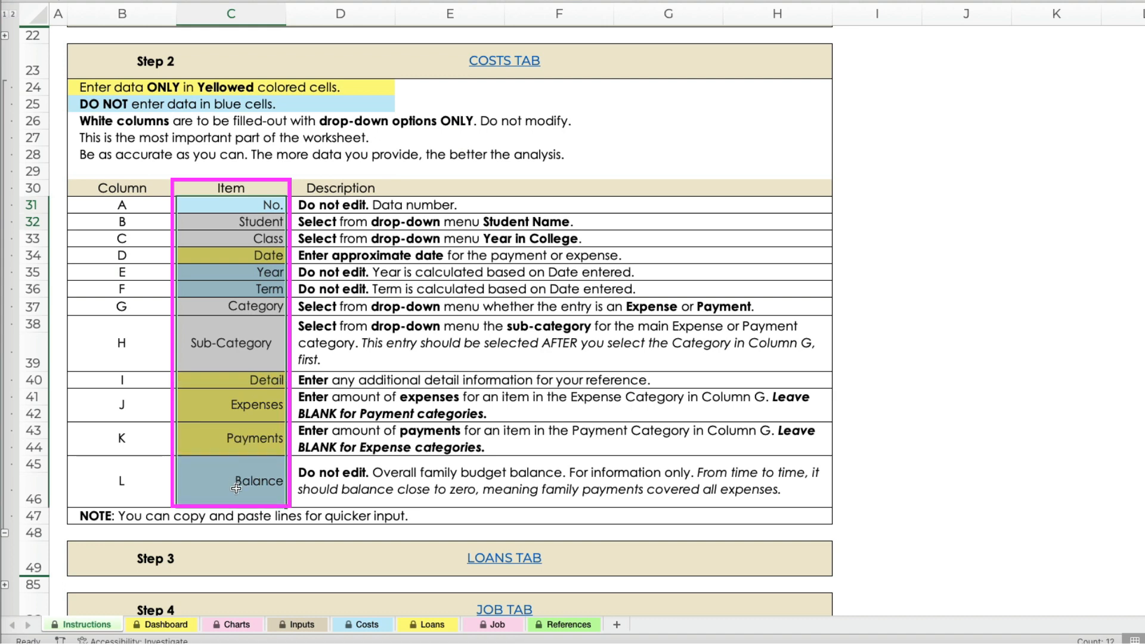
Go to the Costs sheet, check the header comments and delete them from the header cells Student through Balance.
{"action": "left_click", "coordinate": [514, 66]}
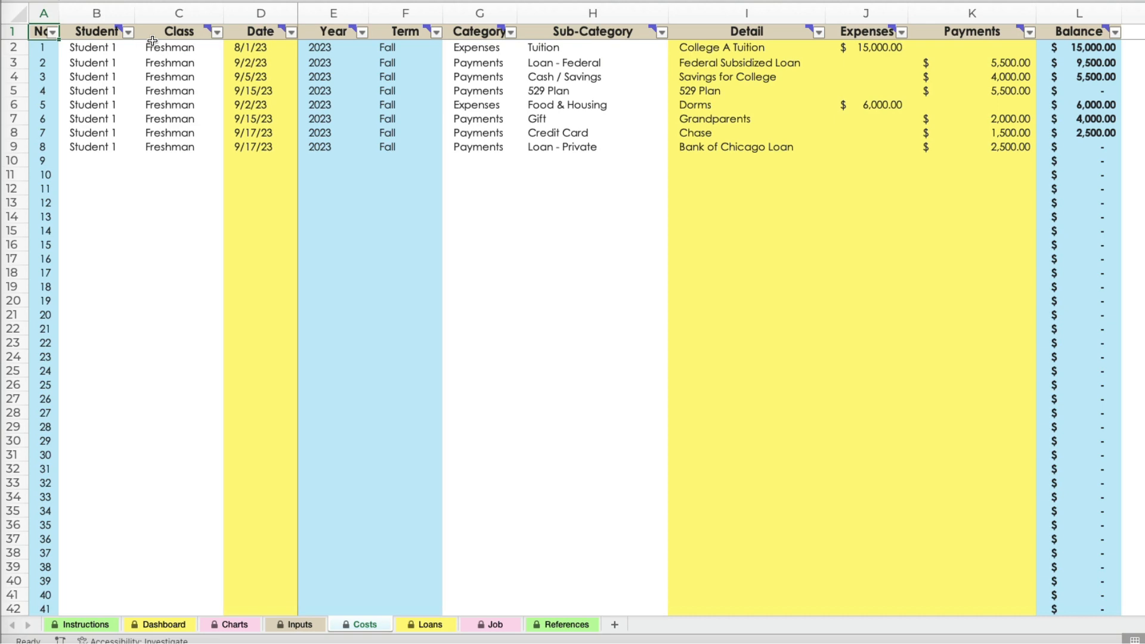
{"action": "mouse_move", "coordinate": [114, 32]}
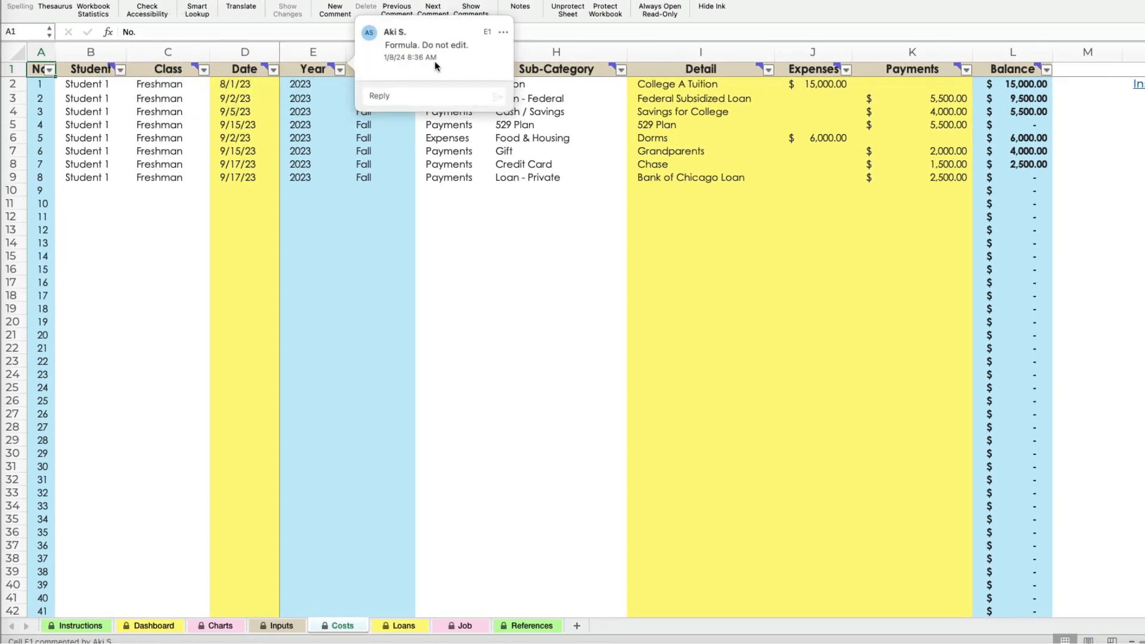
{"action": "mouse_move", "coordinate": [567, 69]}
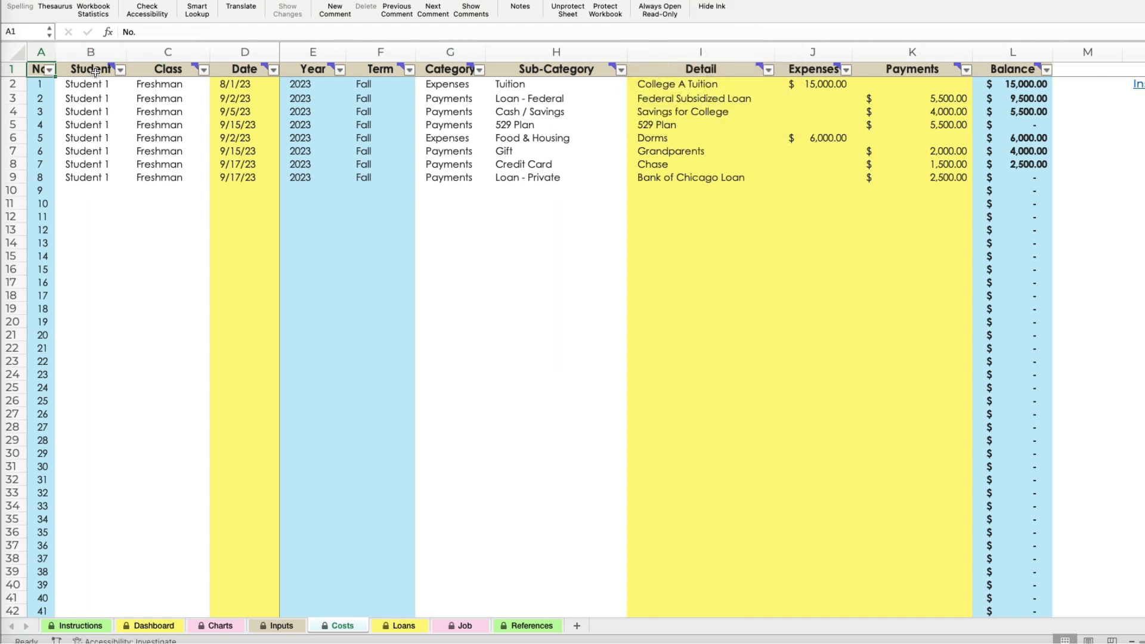
{"action": "left_click", "coordinate": [100, 72]}
{"action": "left_click_drag", "start_coordinate": [100, 72], "coordinate": [979, 75]}
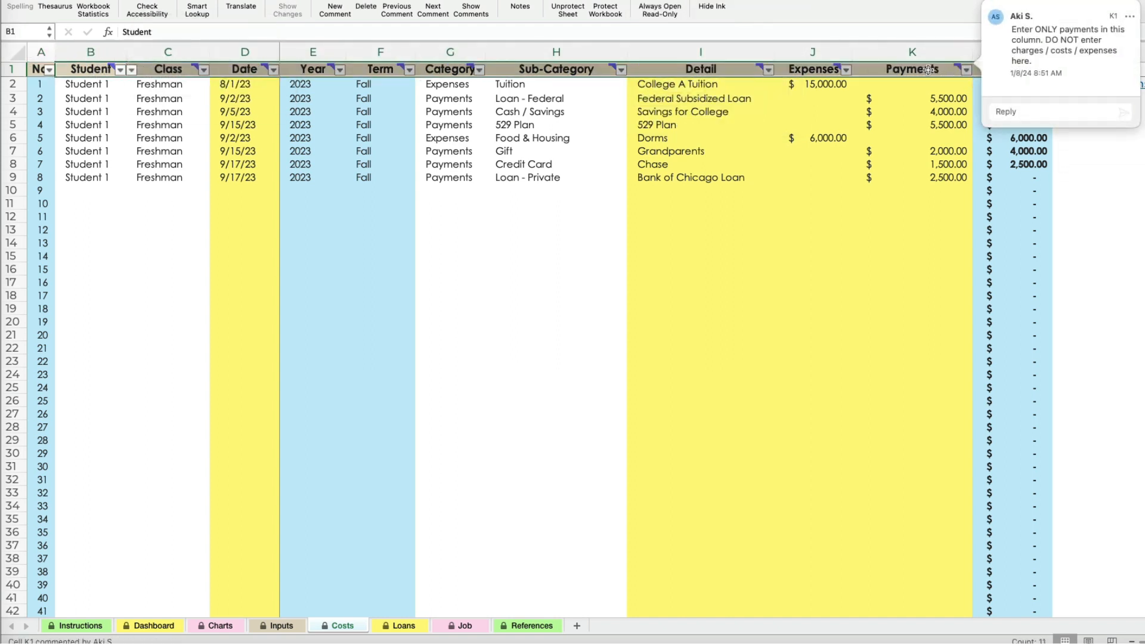
{"action": "right_click", "coordinate": [929, 72]}
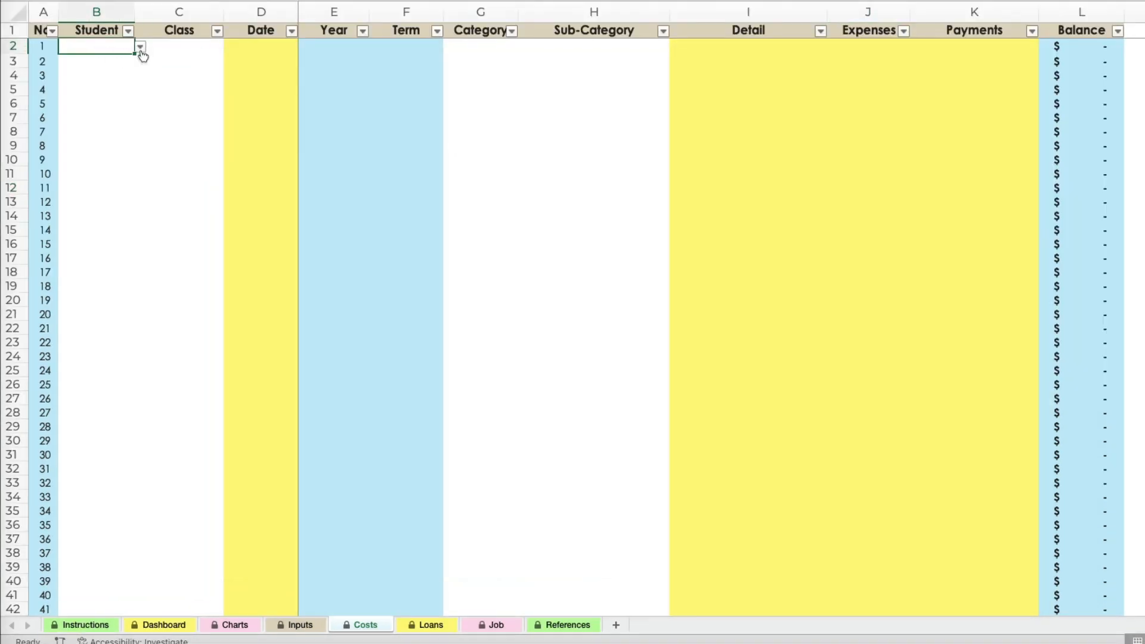
In row 2 of the Costs sheet, choose the first student and class Freshman, and enter the date 8/15/23.
{"action": "left_click", "coordinate": [139, 47]}
{"action": "left_click", "coordinate": [98, 61]}
{"action": "left_click", "coordinate": [180, 49]}
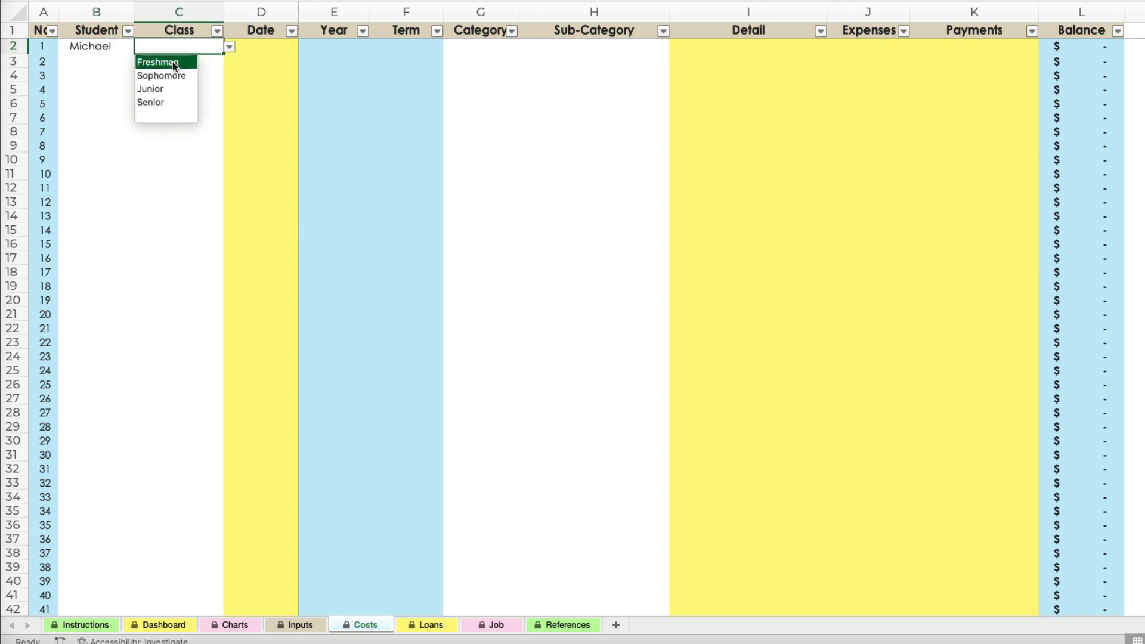
{"action": "left_click", "coordinate": [169, 63]}
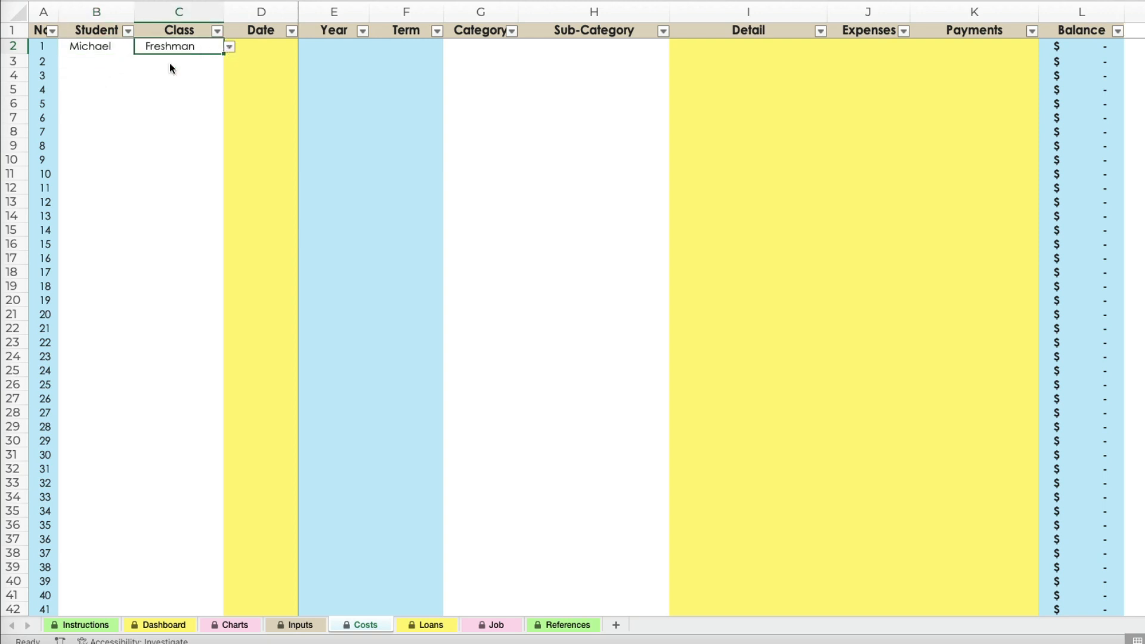
{"action": "left_click", "coordinate": [270, 50]}
{"action": "type", "text": "8/"}
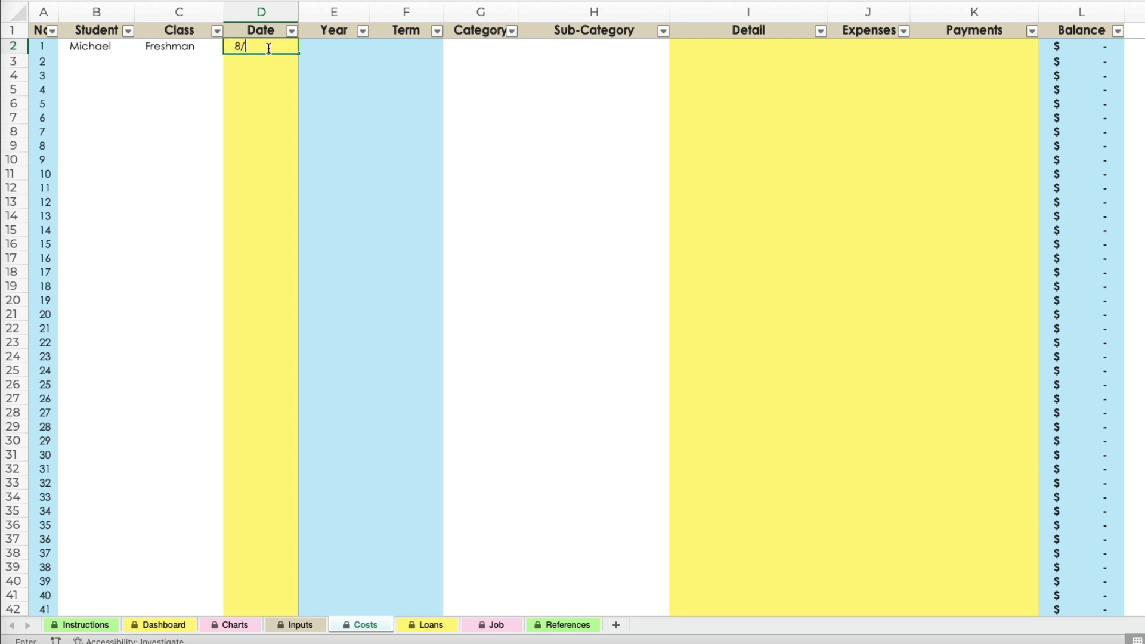
{"action": "type", "text": "15/23"}
{"action": "key", "text": "Tab"}
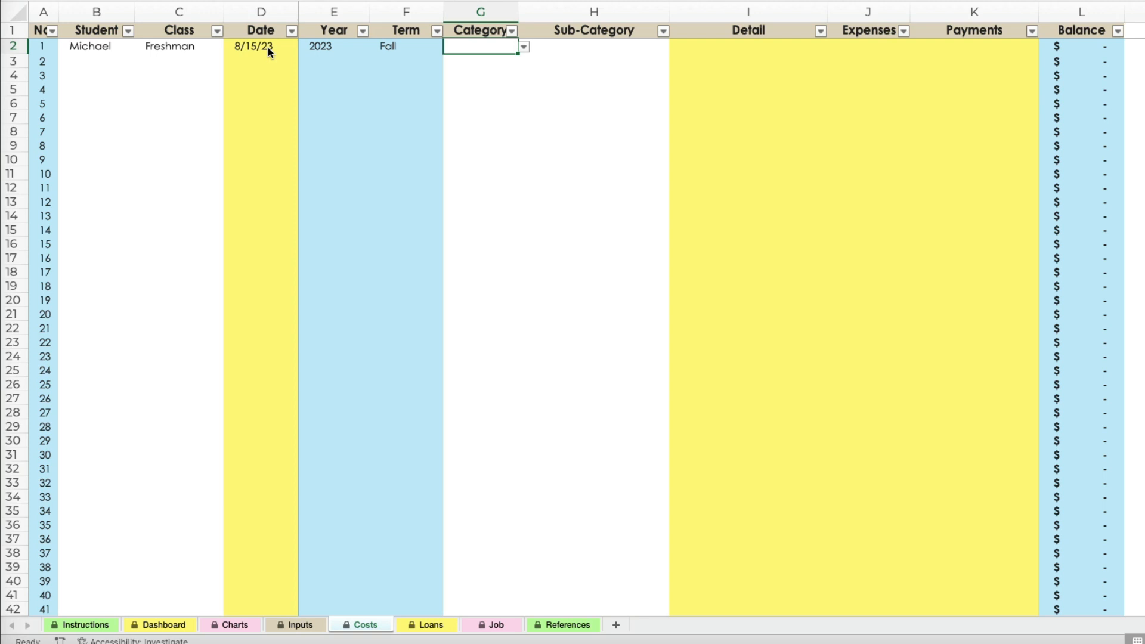
Set the row 2 entry's category to Expenses and its sub-category to Tuition.
{"action": "left_click", "coordinate": [524, 48]}
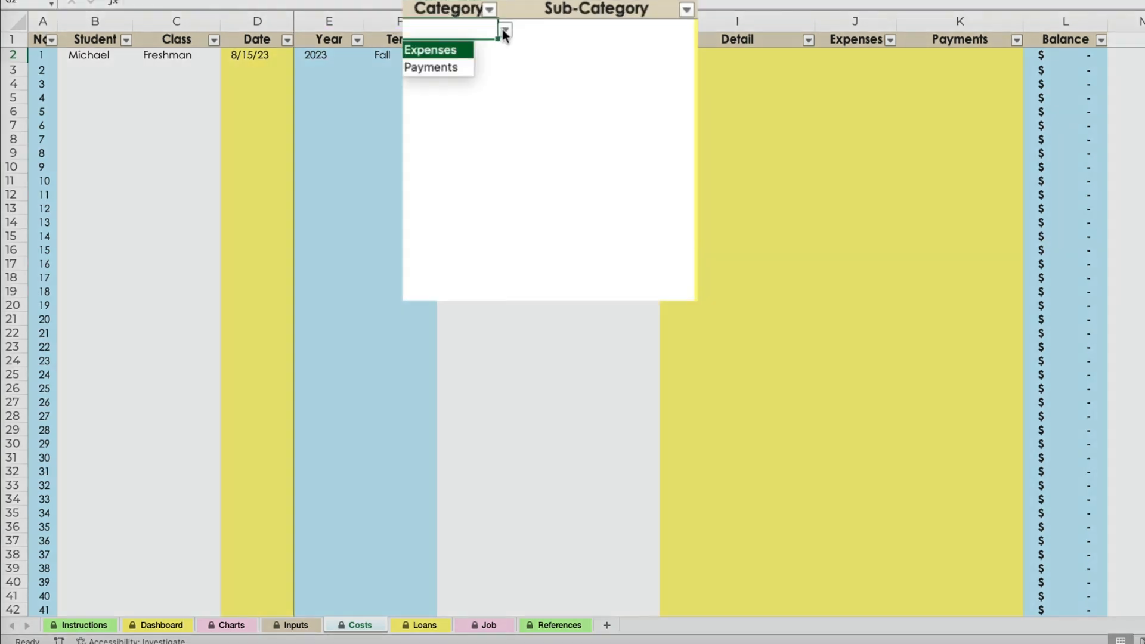
{"action": "left_click", "coordinate": [453, 56]}
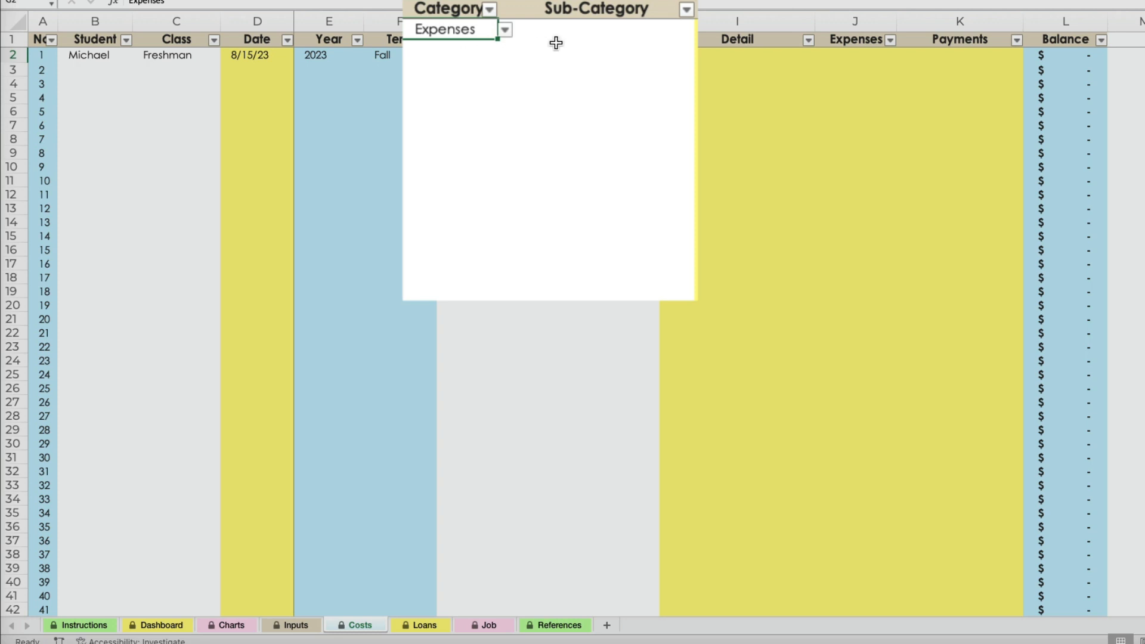
{"action": "left_click", "coordinate": [583, 33]}
{"action": "left_click", "coordinate": [693, 33]}
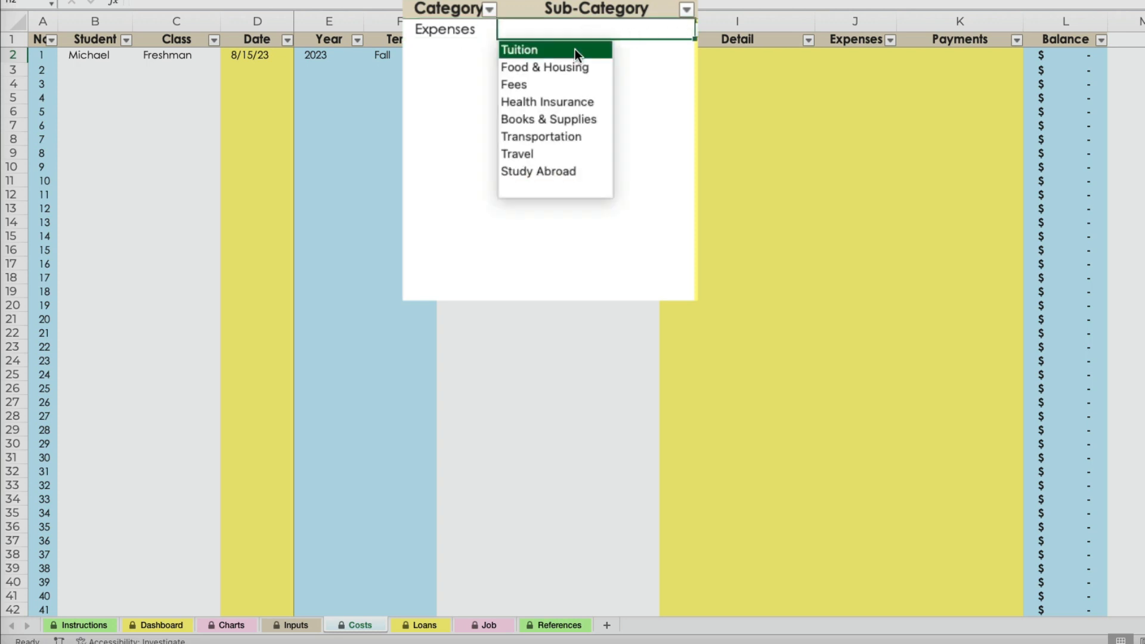
{"action": "left_click", "coordinate": [542, 52]}
In row 3 of the Costs sheet, set the category to Payments and the sub-category to Cash / Savings.
{"action": "left_click", "coordinate": [474, 48]}
{"action": "left_click", "coordinate": [505, 48]}
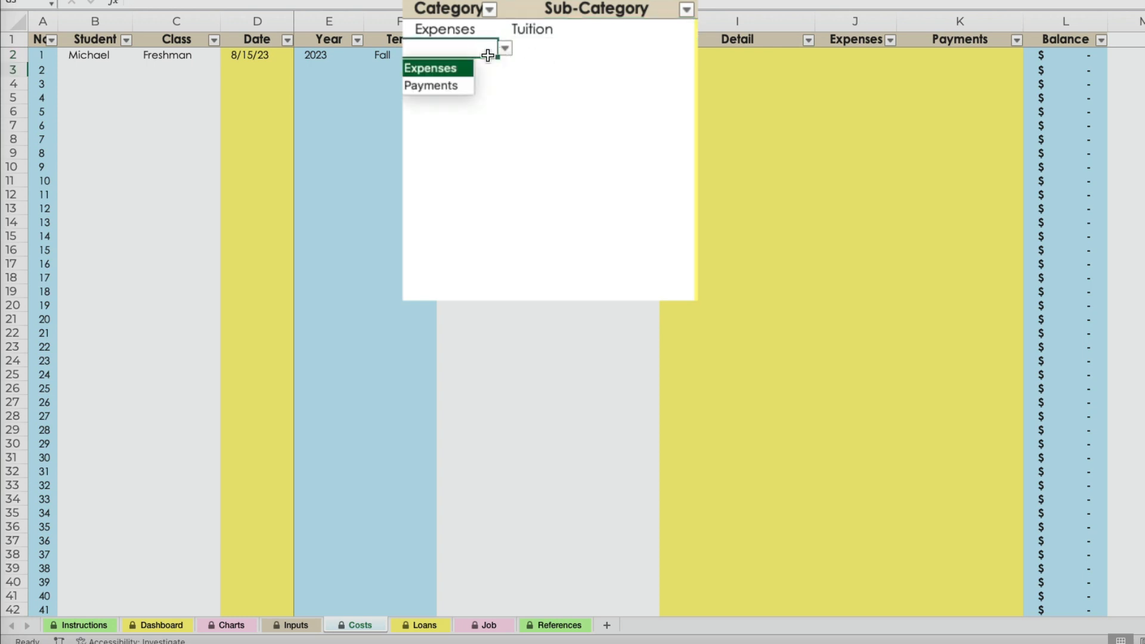
{"action": "left_click", "coordinate": [453, 91]}
{"action": "left_click", "coordinate": [567, 51]}
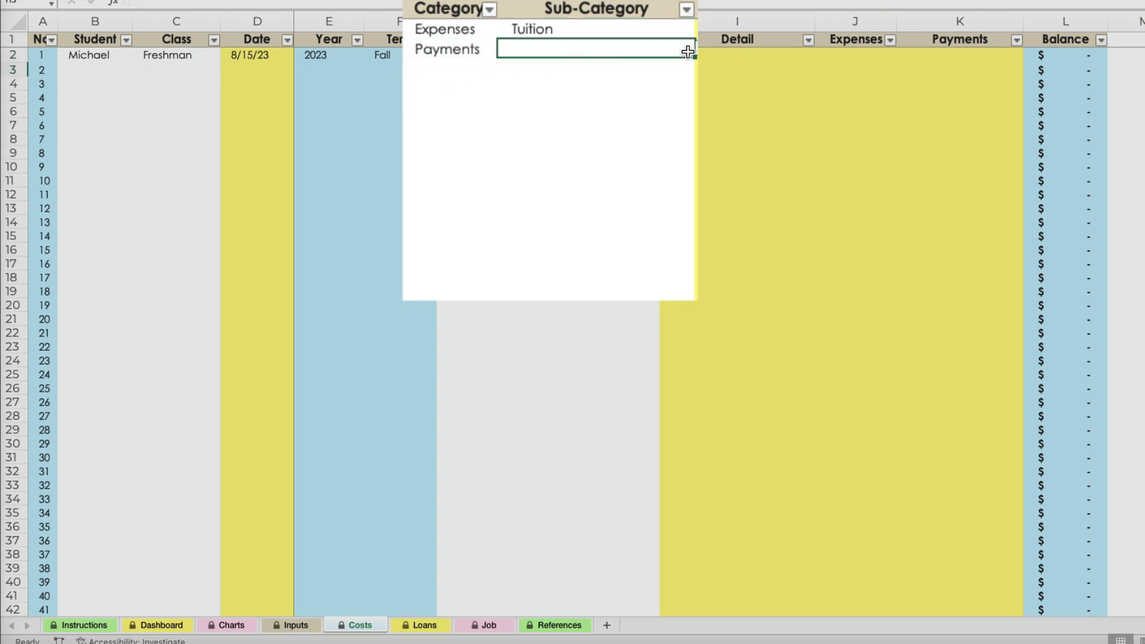
{"action": "left_click", "coordinate": [649, 60]}
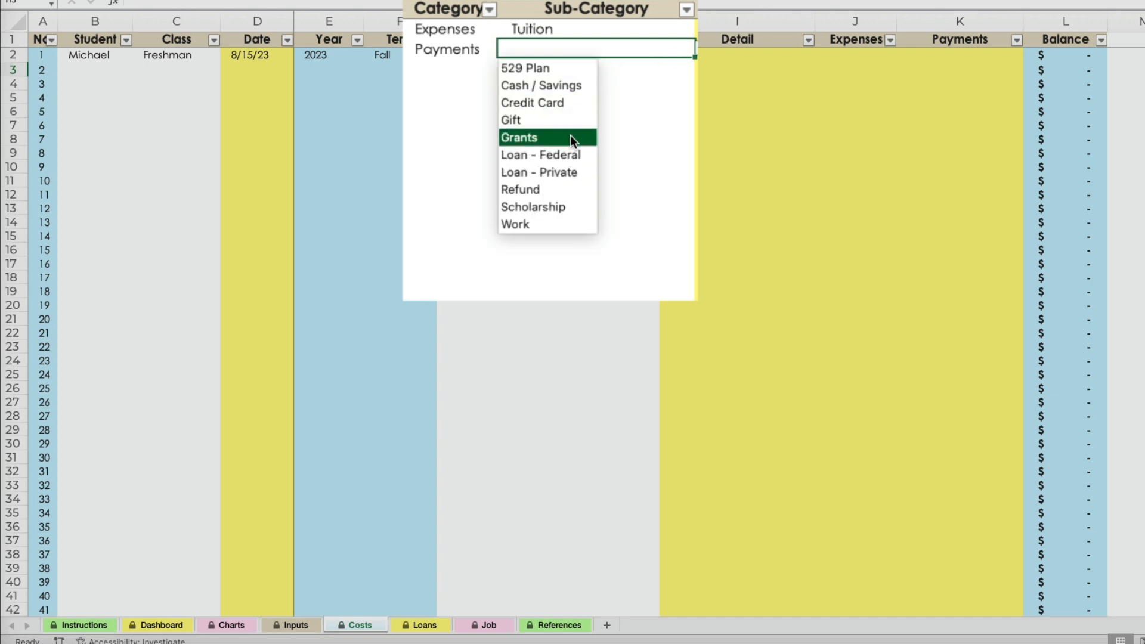
{"action": "left_click", "coordinate": [572, 90]}
Enter the detail City College Tuition and an expense of 10,000 for the row 2 tuition entry.
{"action": "left_click", "coordinate": [727, 59]}
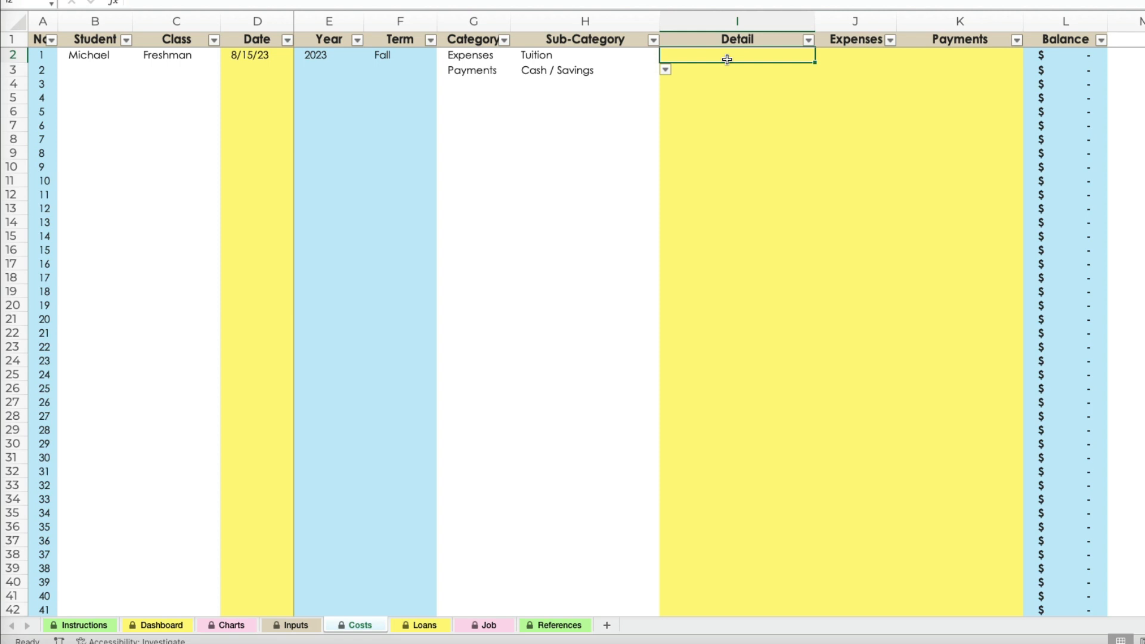
{"action": "type", "text": "City College Tuition"}
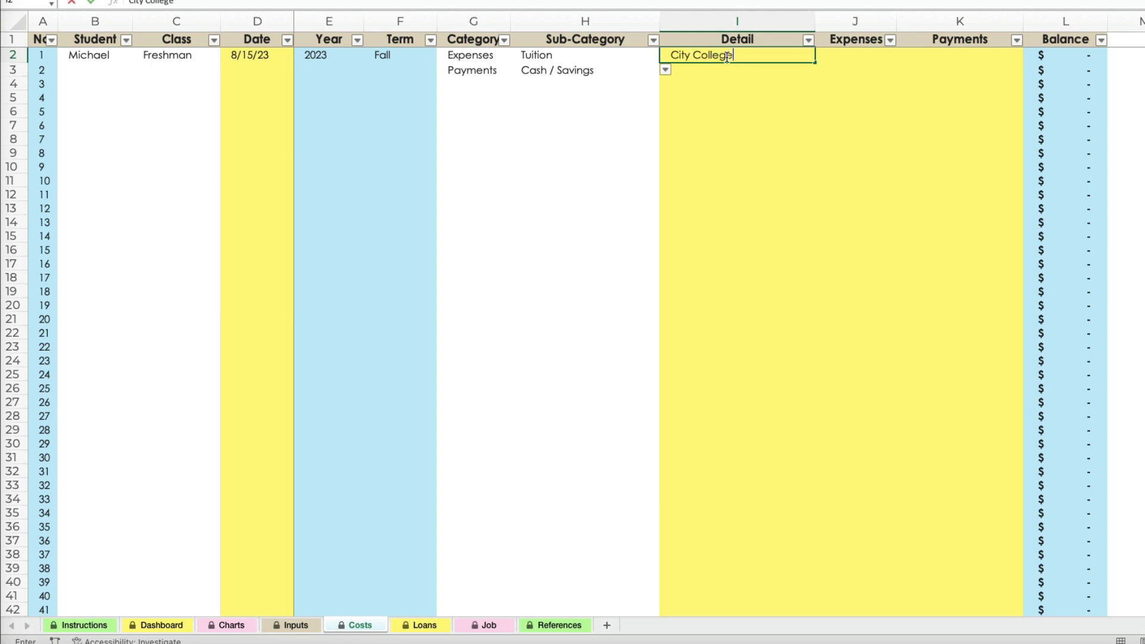
{"action": "key", "text": "Tab"}
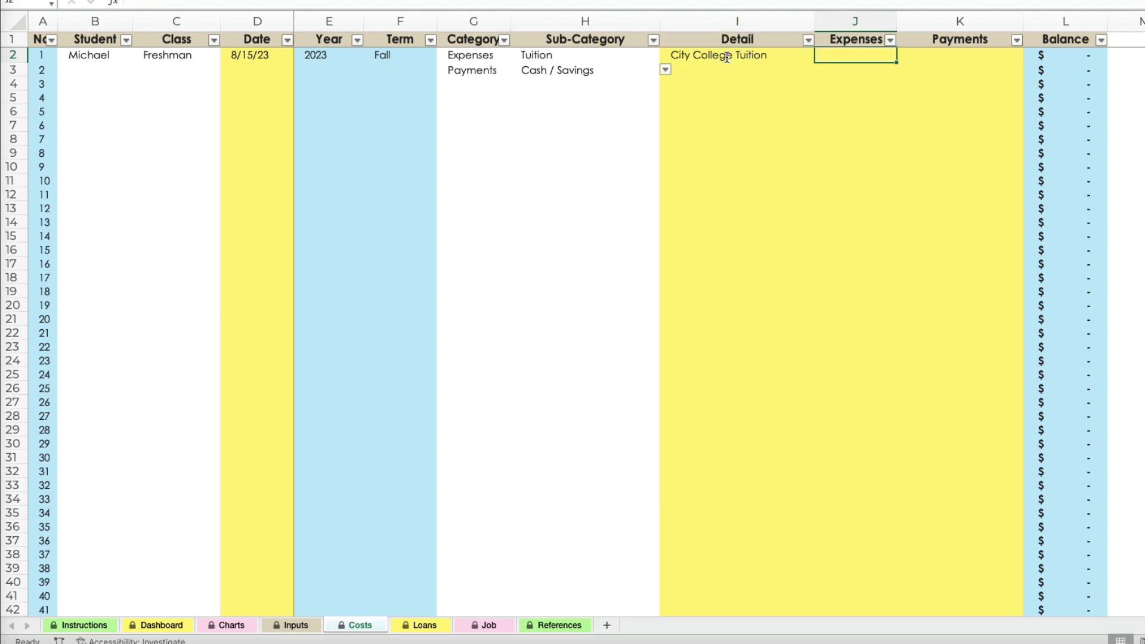
{"action": "type", "text": "10,000"}
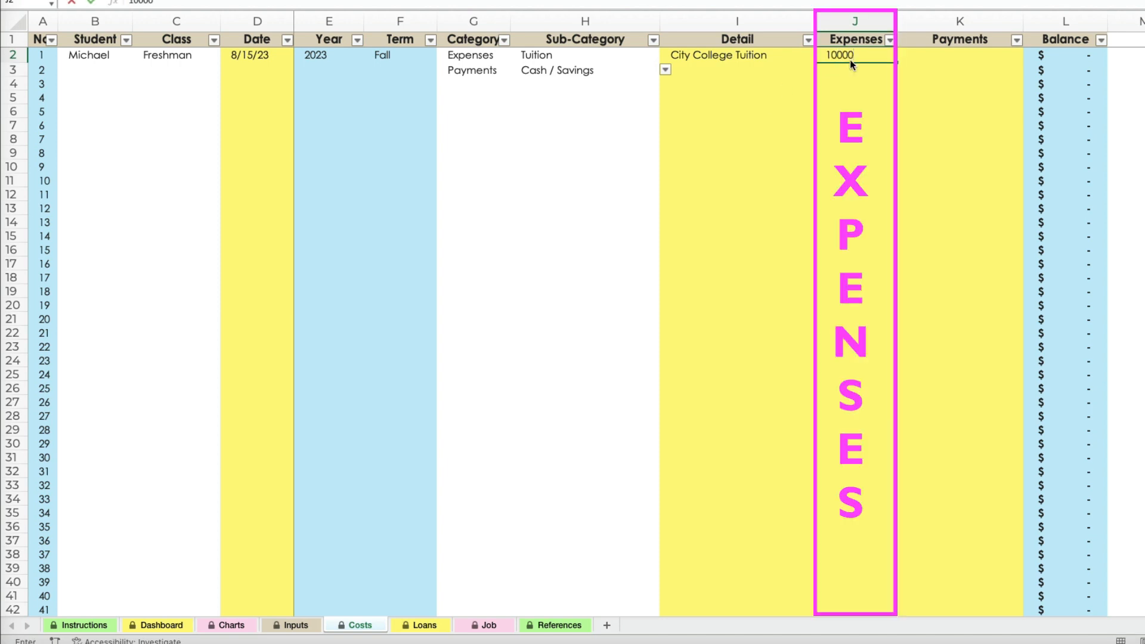
{"action": "key", "text": "Tab"}
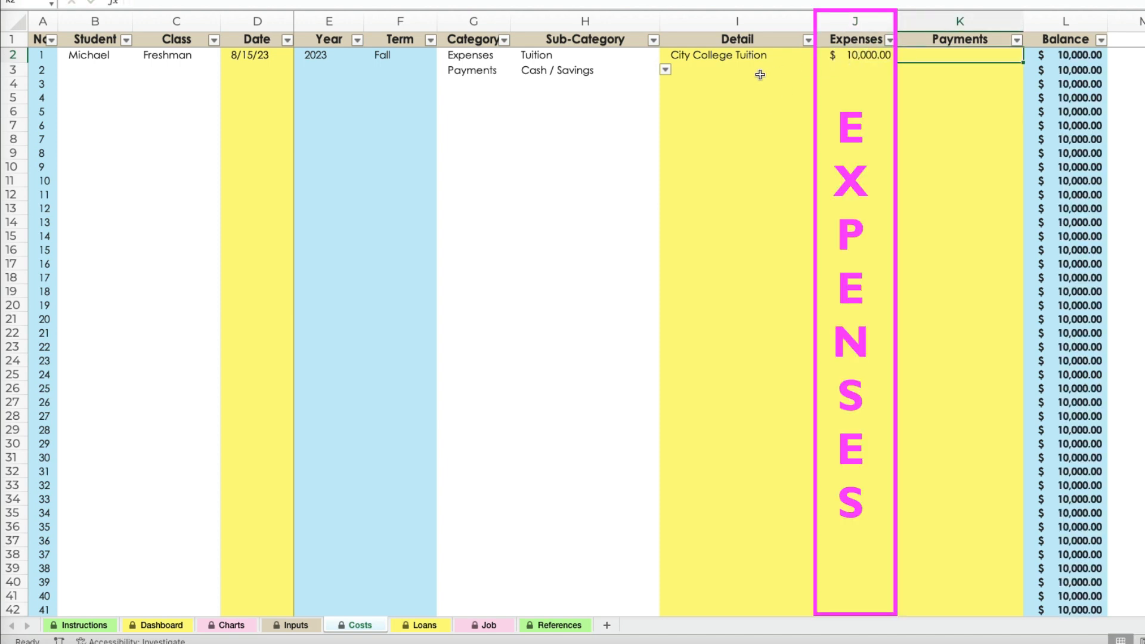
In row 3, choose the first student and class Freshman, and enter the date 8/20/23.
{"action": "left_click", "coordinate": [95, 71]}
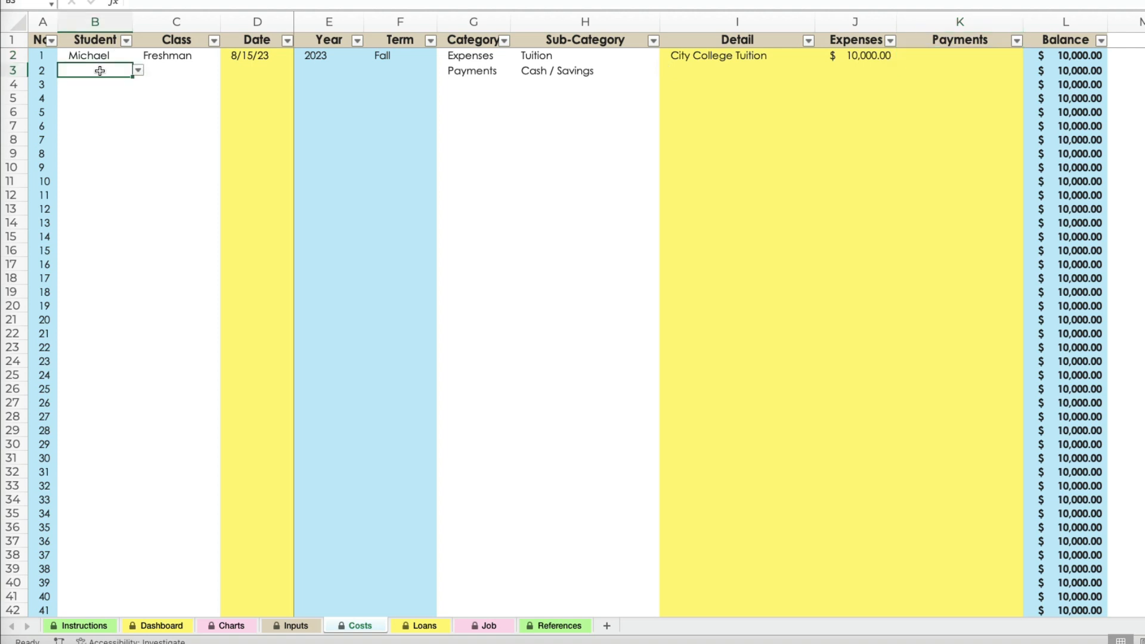
{"action": "left_click", "coordinate": [138, 70]}
{"action": "left_click", "coordinate": [76, 85]}
{"action": "left_click", "coordinate": [184, 71]}
{"action": "left_click", "coordinate": [225, 70]}
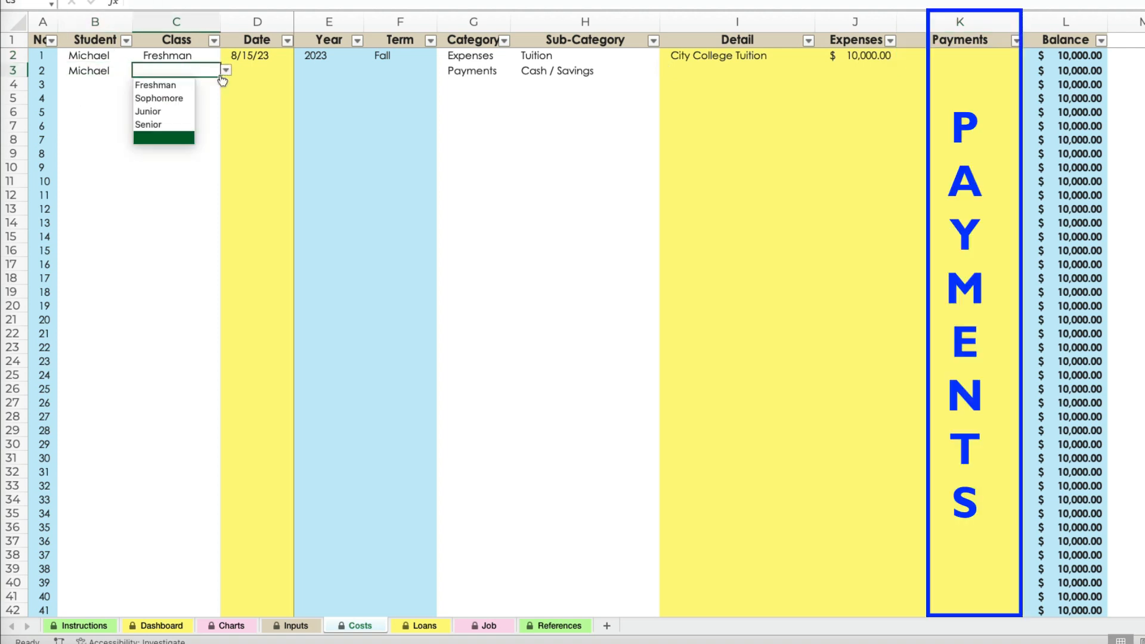
{"action": "left_click", "coordinate": [152, 84]}
{"action": "double_click", "coordinate": [252, 71]}
{"action": "type", "text": "8/20/23"}
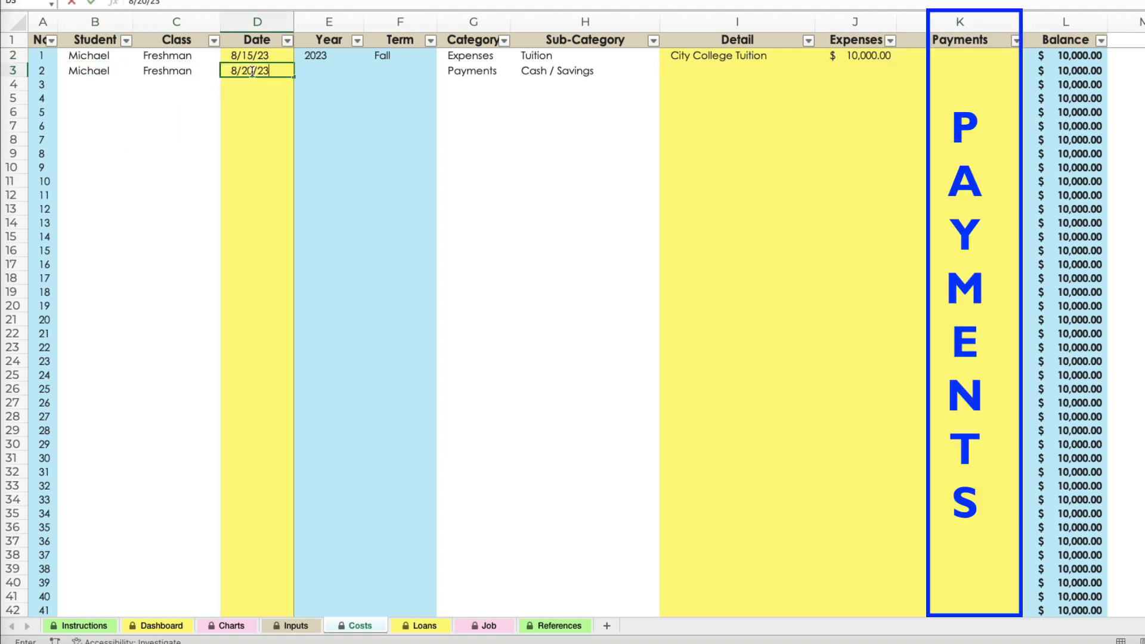
{"action": "key", "text": "Tab"}
{"action": "key", "text": "Tab"}
{"action": "key", "text": "Tab"}
{"action": "key", "text": "Tab"}
Enter the detail Savings and a payment of 5000 for the row 3 entry.
{"action": "key", "text": "Tab"}
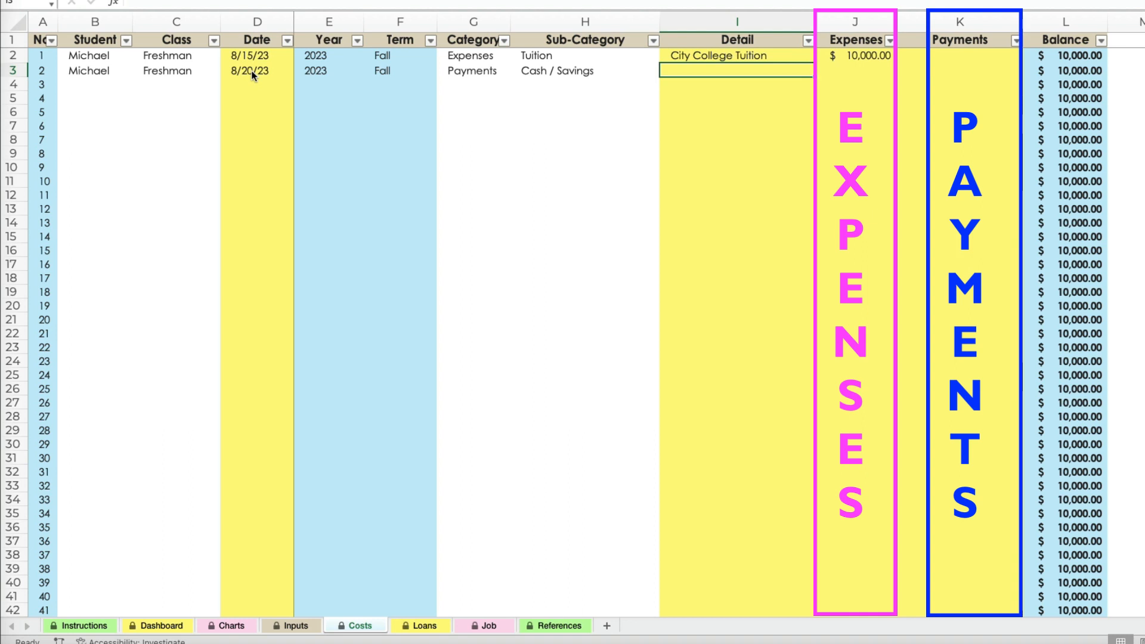
{"action": "type", "text": "Savings"}
{"action": "key", "text": "Tab"}
{"action": "key", "text": "Tab"}
{"action": "type", "text": "5000"}
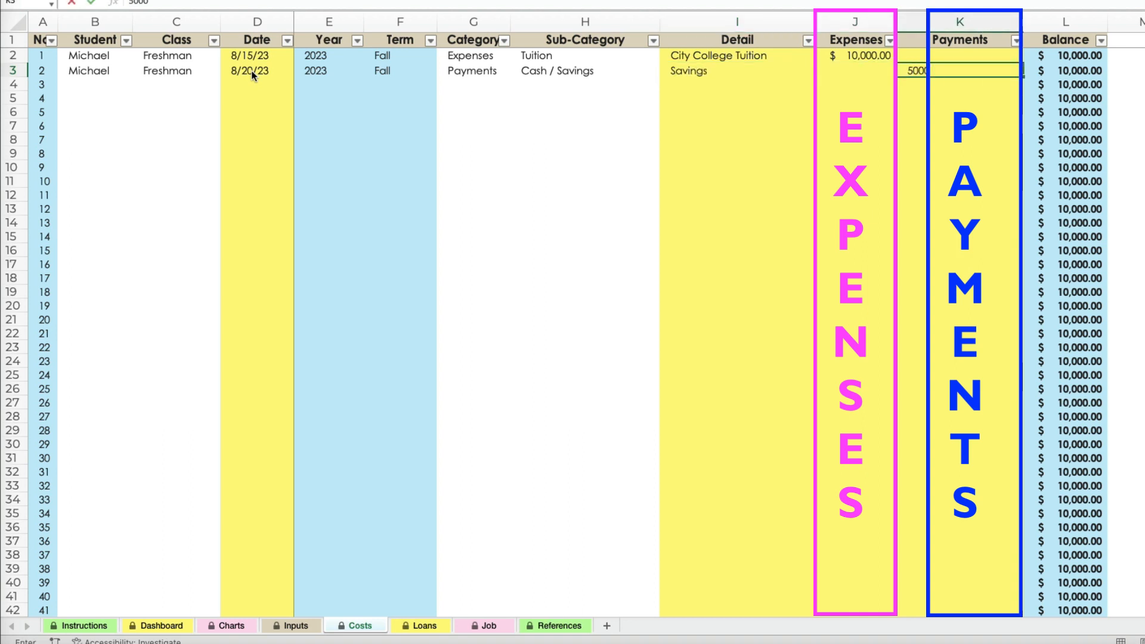
{"action": "key", "text": "Return"}
In row 4, choose the first student and class Freshman, and enter the date 8/25/23.
{"action": "left_click", "coordinate": [86, 91]}
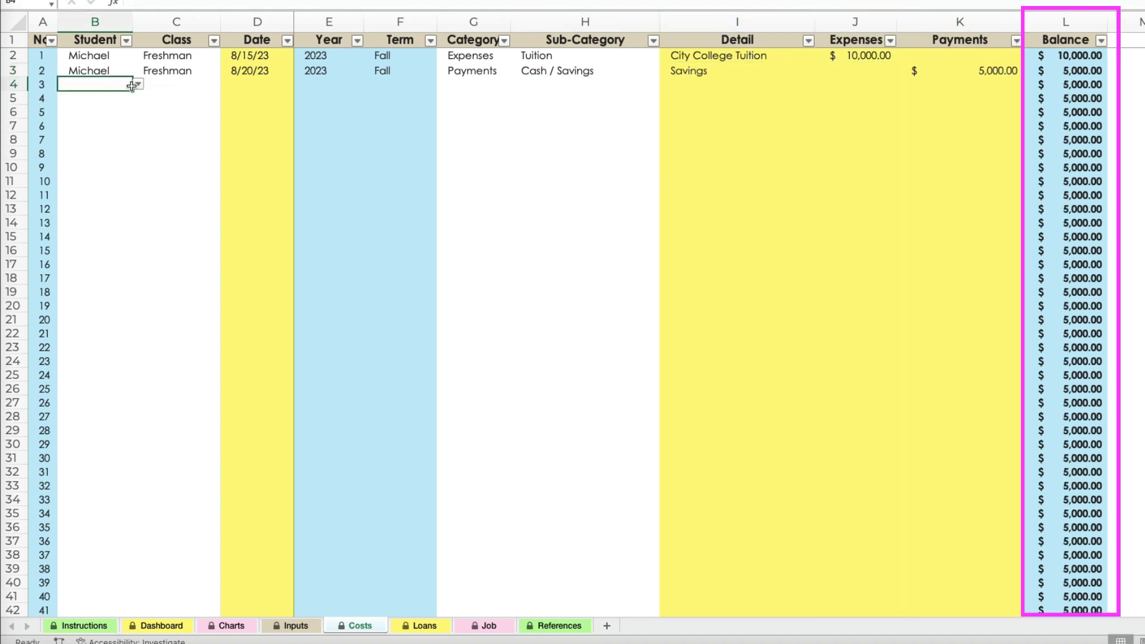
{"action": "left_click", "coordinate": [138, 84]}
{"action": "left_click", "coordinate": [78, 96]}
{"action": "left_click", "coordinate": [167, 88]}
{"action": "left_click", "coordinate": [225, 84]}
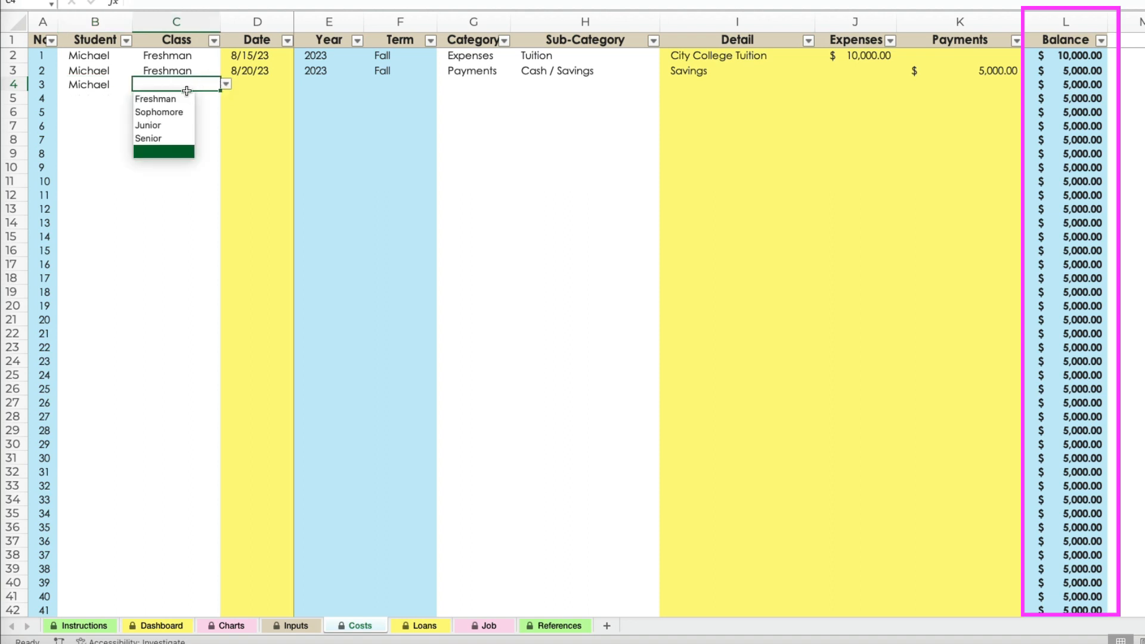
{"action": "left_click", "coordinate": [158, 94]}
{"action": "left_click", "coordinate": [252, 90]}
{"action": "type", "text": "8/25/23"}
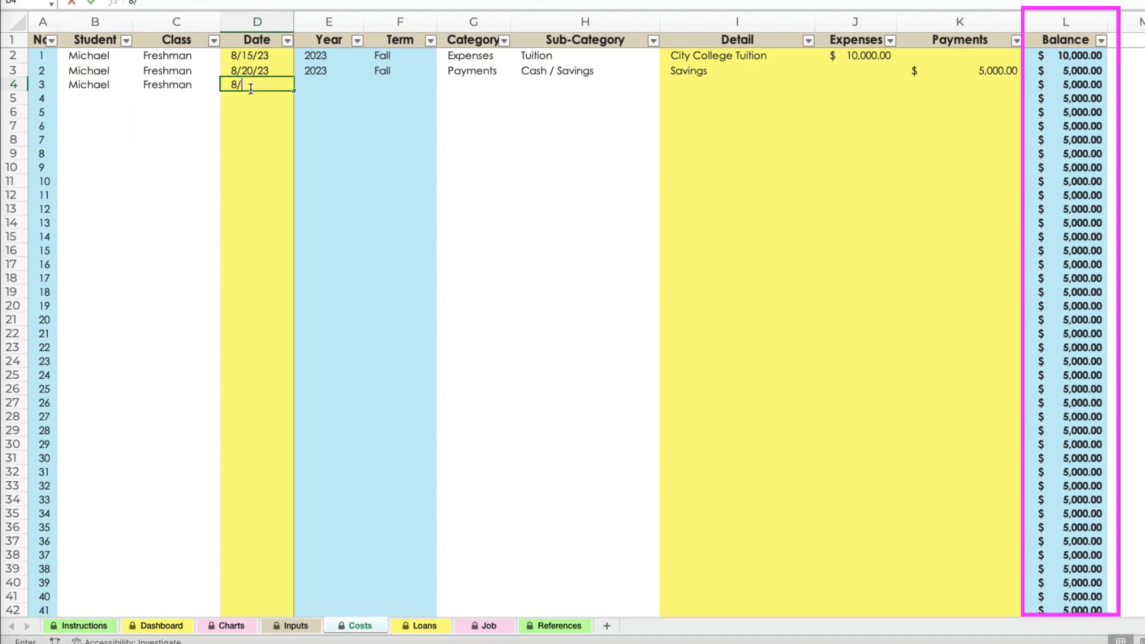
{"action": "key", "text": "Tab"}
{"action": "key", "text": "Tab"}
{"action": "key", "text": "Tab"}
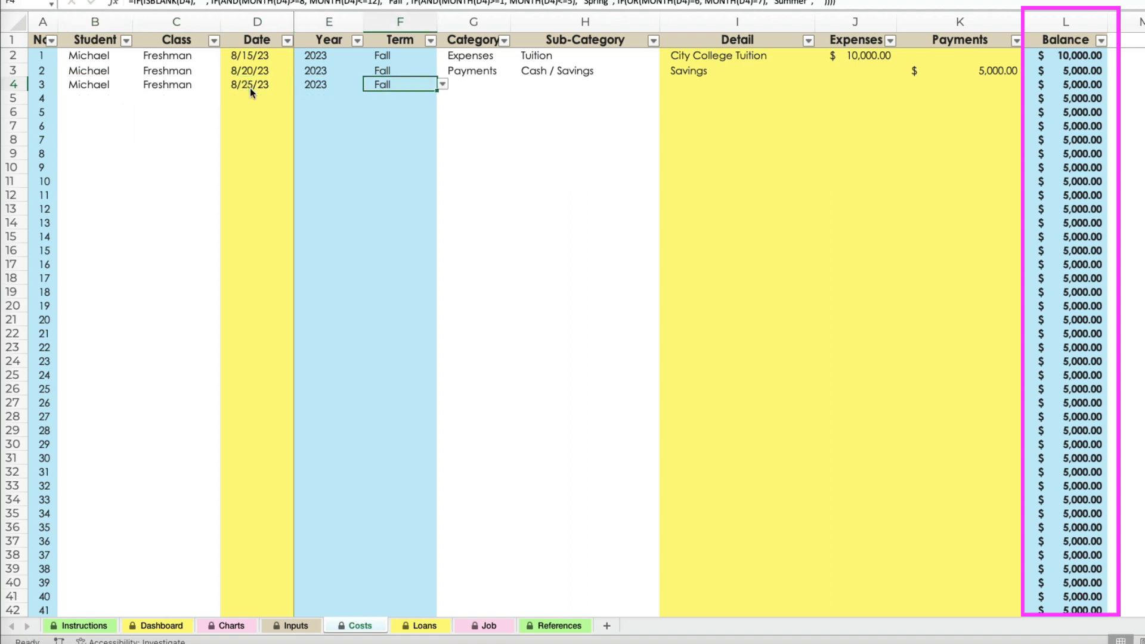
Set the row 4 entry's category to Payments and its sub-category to Loan - Federal.
{"action": "type", "text": "p"}
{"action": "key", "text": "Tab"}
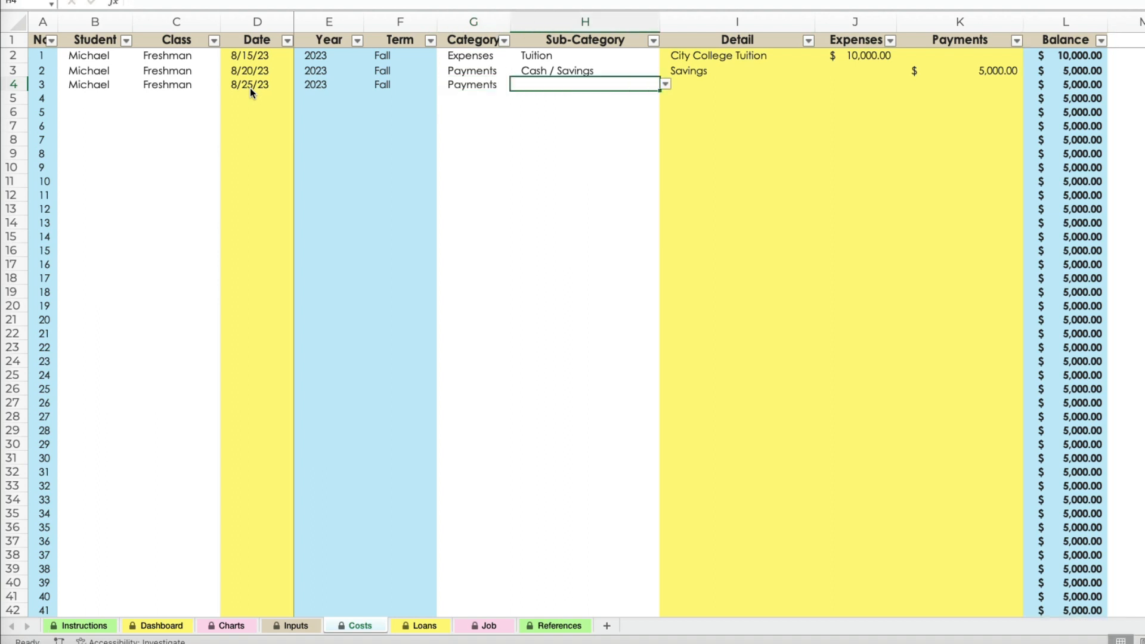
{"action": "left_click", "coordinate": [665, 84]}
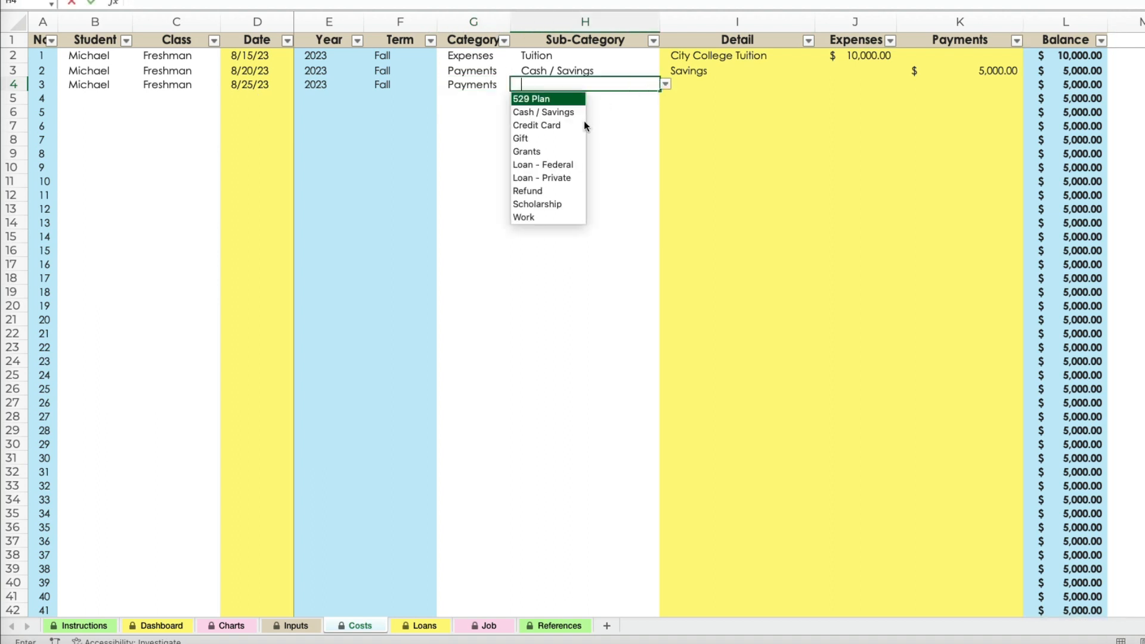
{"action": "left_click", "coordinate": [566, 169]}
Enter the detail Federal Subsidized Loans and a payment of 5000 in row 4, and check that row's balance cell.
{"action": "left_click", "coordinate": [769, 88]}
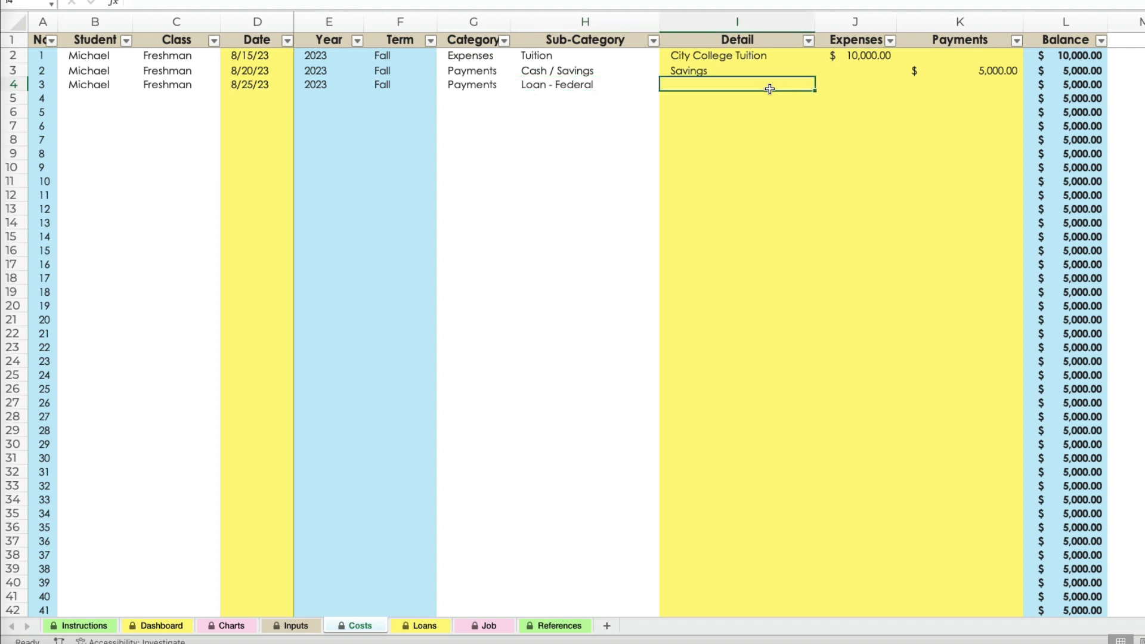
{"action": "type", "text": "Federal "}
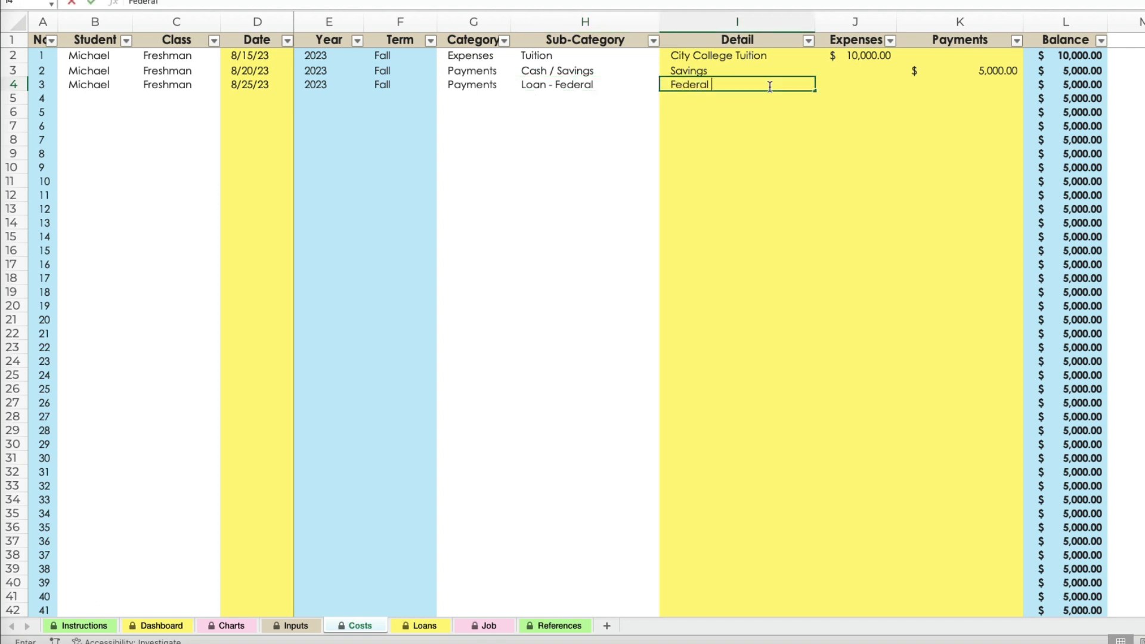
{"action": "type", "text": "Subsidized Loans"}
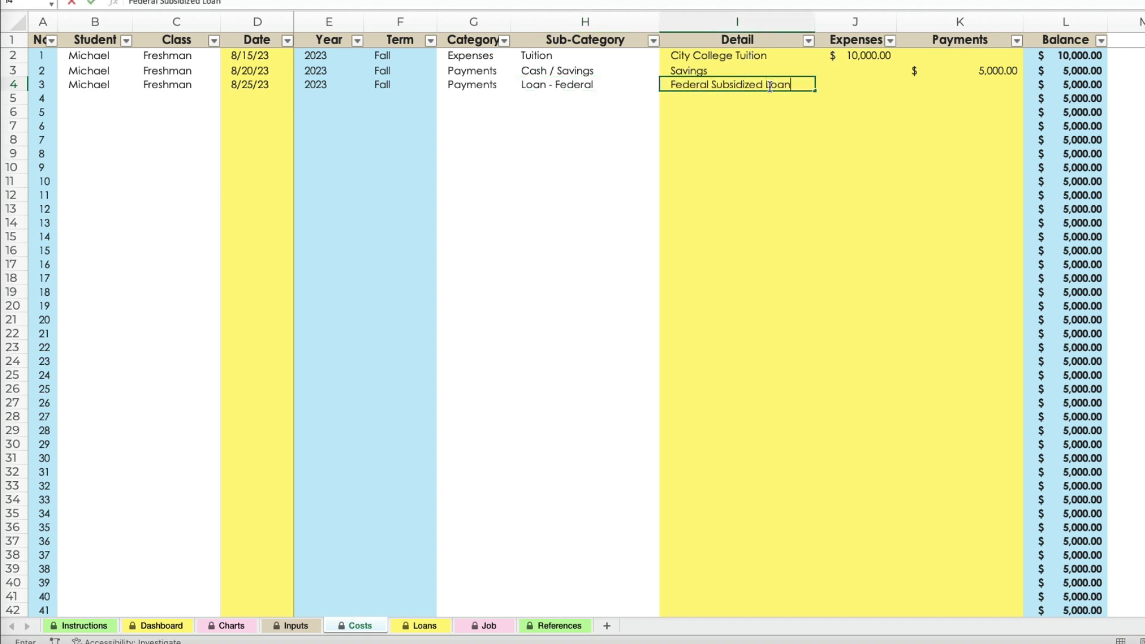
{"action": "key", "text": "Tab"}
{"action": "key", "text": "Tab"}
{"action": "type", "text": "5000"}
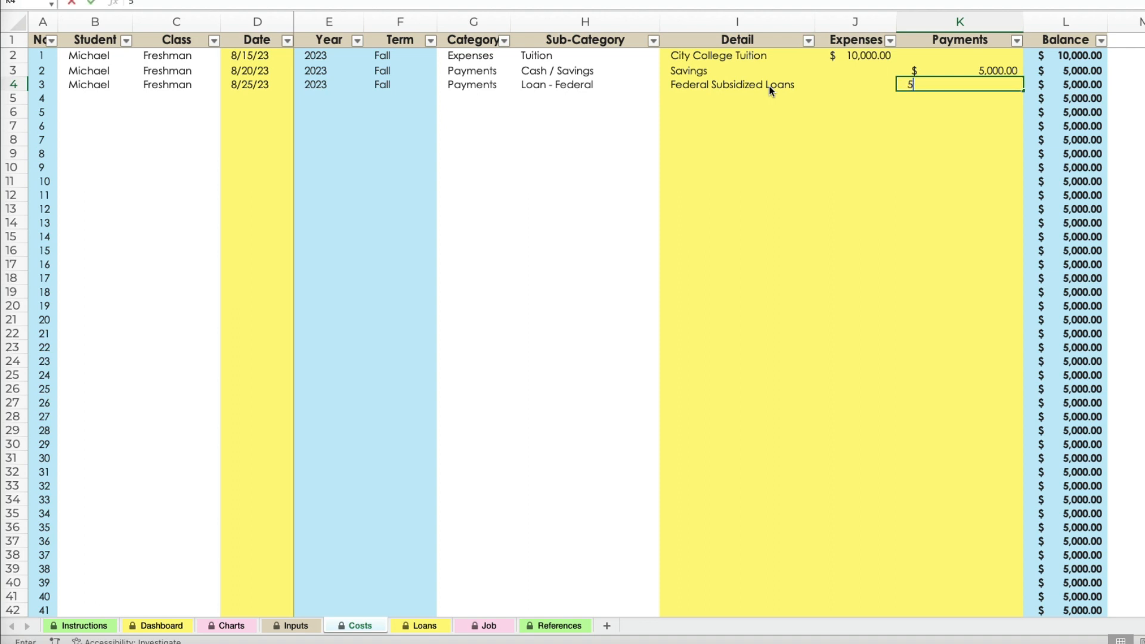
{"action": "key", "text": "Return"}
{"action": "left_click", "coordinate": [1056, 87]}
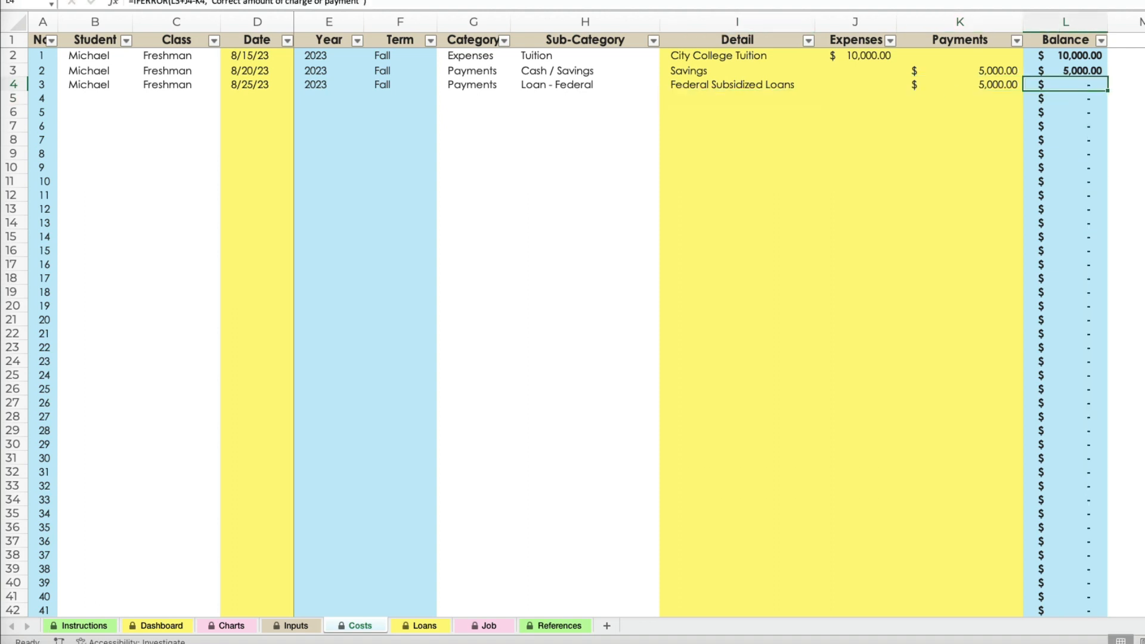
{"action": "left_click", "coordinate": [1144, 153]}
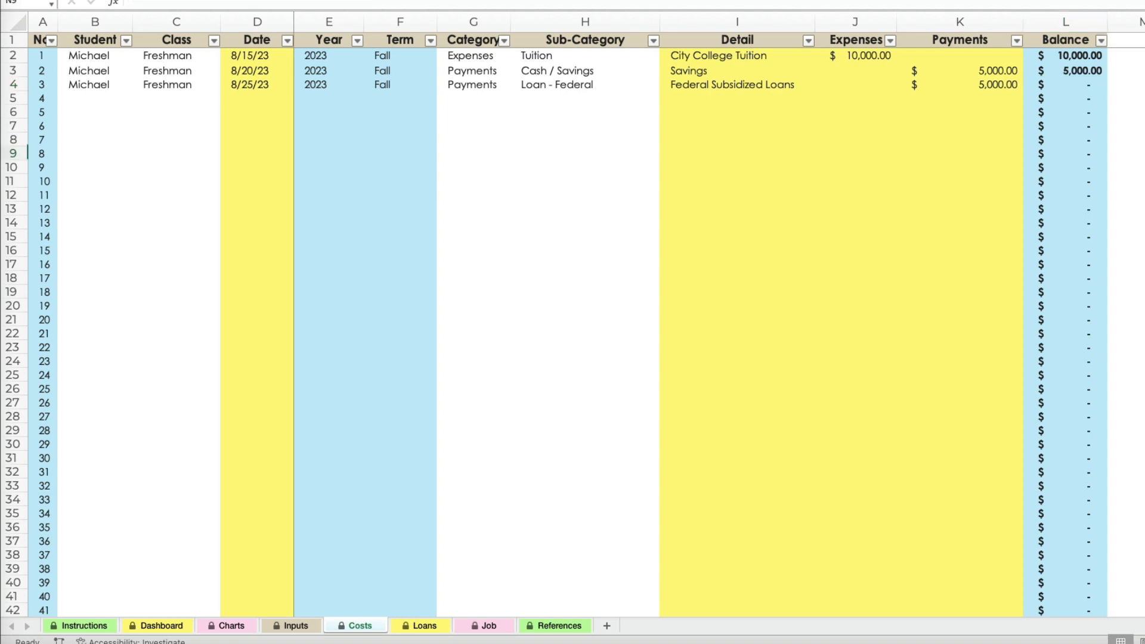
Expand the Step 3 section of the Instructions sheet to examine its Item list, and follow its link to the Loans sheet.
{"action": "left_click", "coordinate": [1144, 55]}
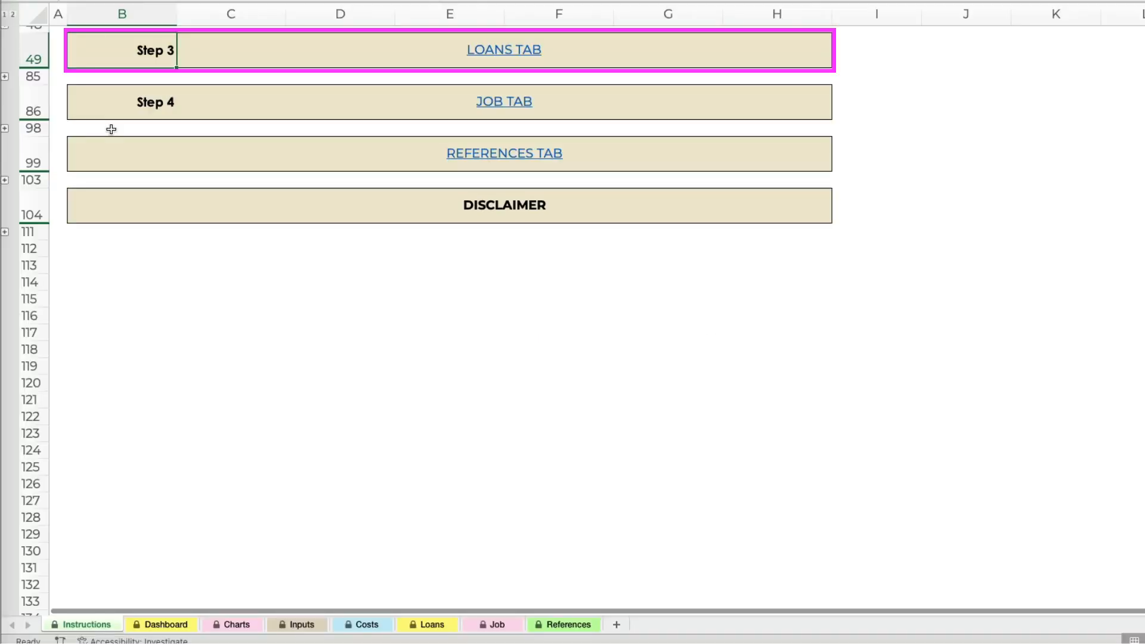
{"action": "scroll", "coordinate": [111, 129], "scroll_direction": "down", "scroll_amount": 1}
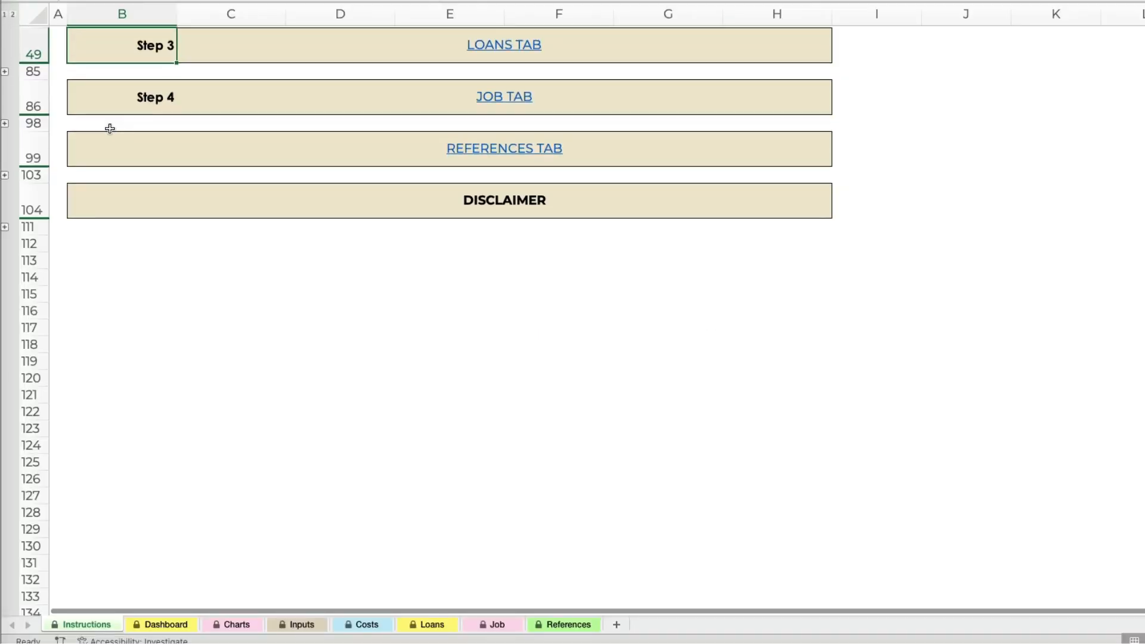
{"action": "left_click", "coordinate": [6, 72]}
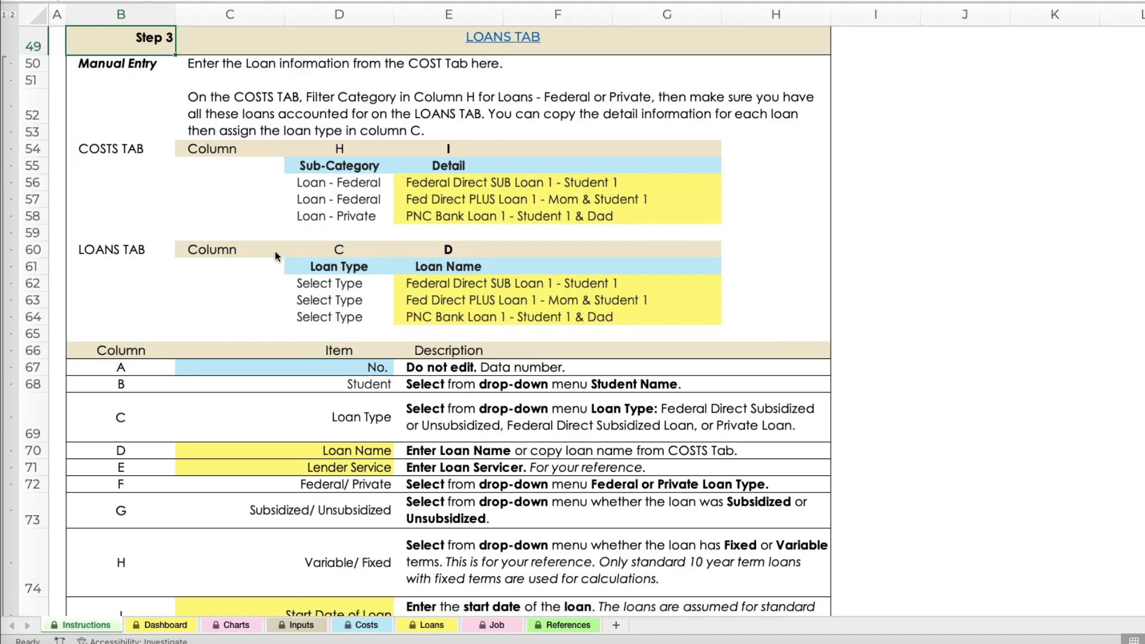
{"action": "left_click_drag", "start_coordinate": [343, 366], "coordinate": [338, 548]}
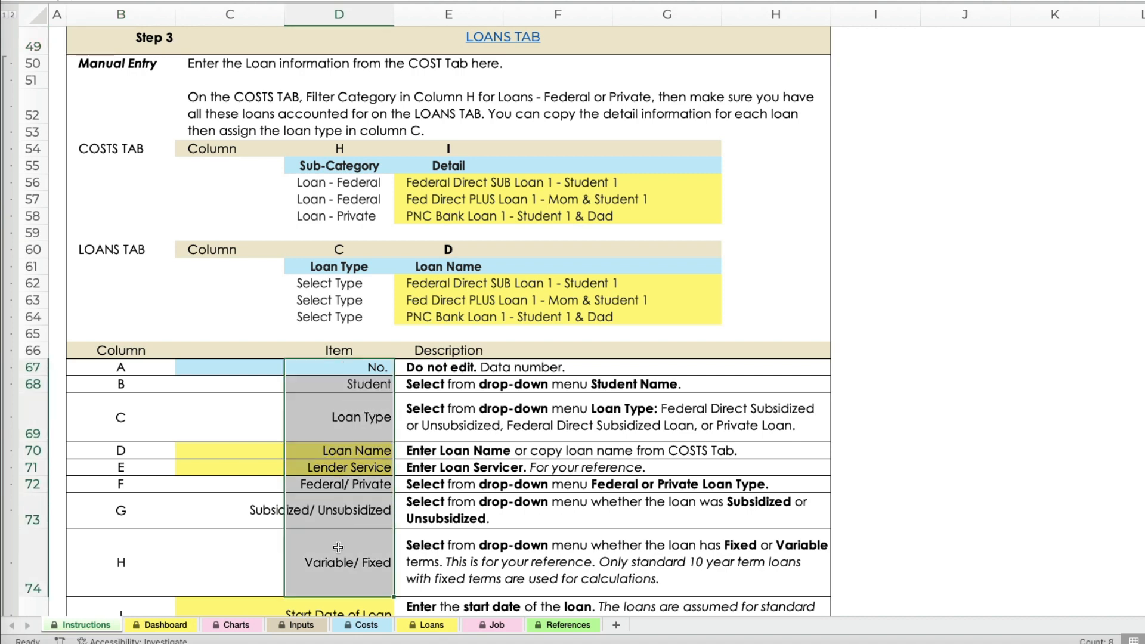
{"action": "left_click", "coordinate": [501, 39]}
{"action": "left_click", "coordinate": [914, 240]}
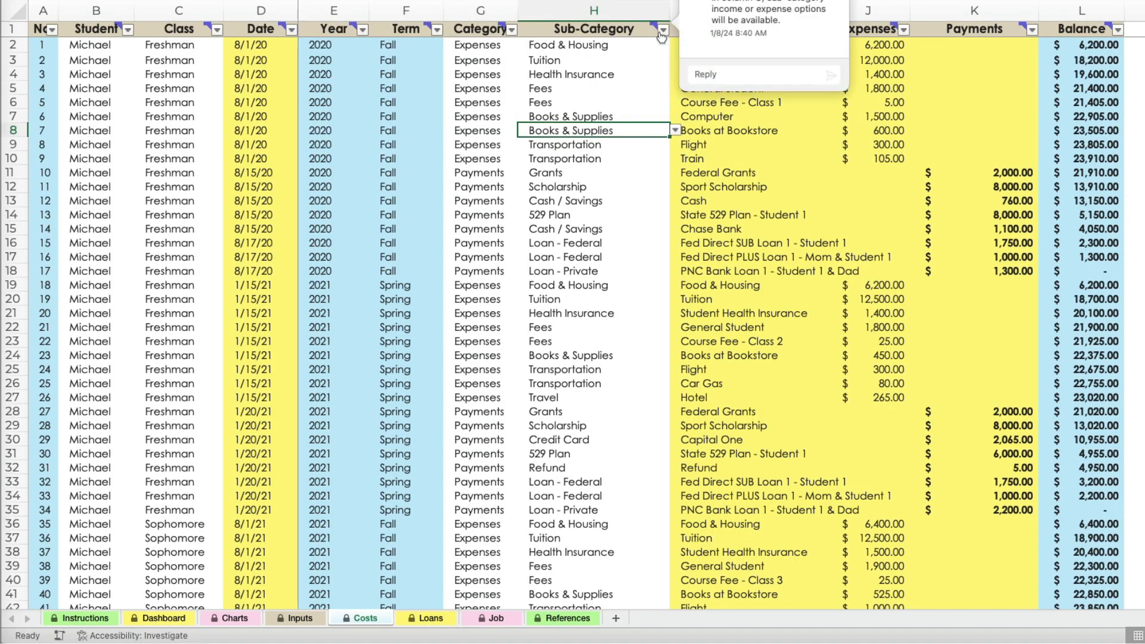
Filter the Costs sheet's Sub-Category column to show only Loan - Private and Loan - Federal.
{"action": "left_click", "coordinate": [663, 30]}
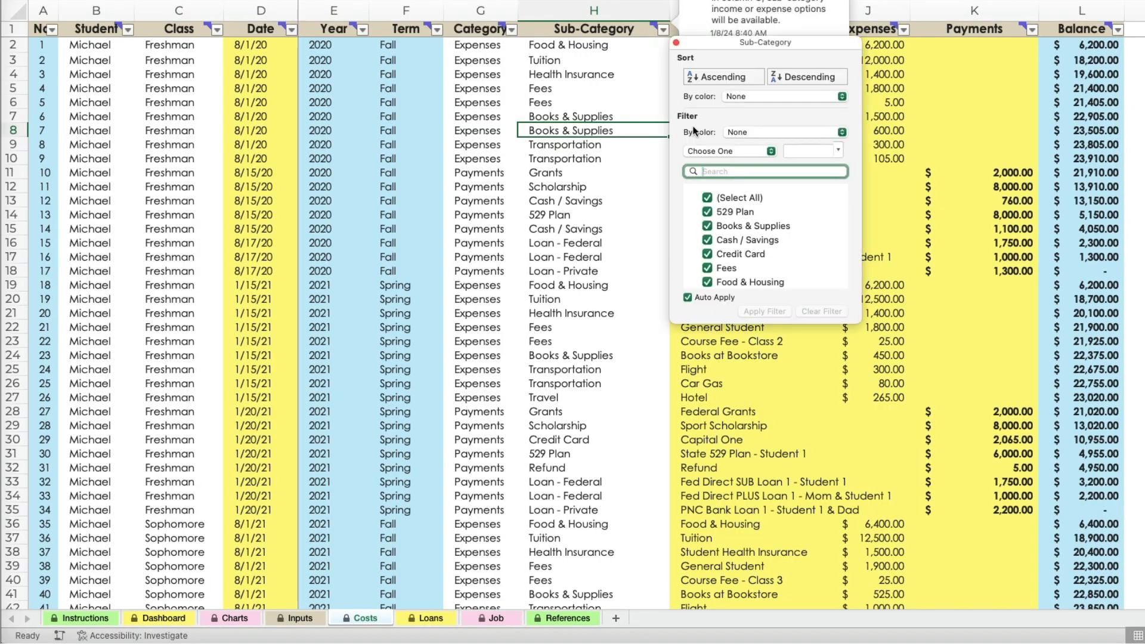
{"action": "left_click", "coordinate": [725, 194]}
{"action": "scroll", "coordinate": [728, 253], "scroll_direction": "down", "scroll_amount": 3}
{"action": "scroll", "coordinate": [728, 253], "scroll_direction": "down", "scroll_amount": 2}
{"action": "left_click", "coordinate": [707, 213]}
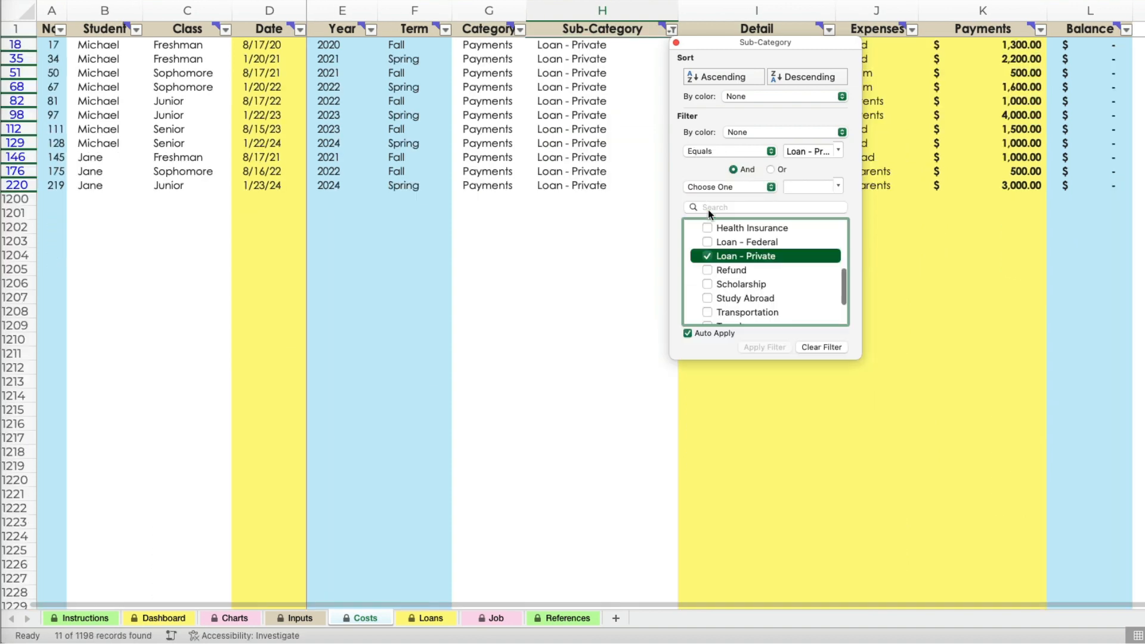
{"action": "left_click", "coordinate": [707, 235]}
{"action": "left_click", "coordinate": [630, 276]}
Copy the Detail cells of all the filtered loan rows and go to the Loans sheet.
{"action": "left_click_drag", "start_coordinate": [741, 43], "coordinate": [755, 536]}
{"action": "key", "text": "ctrl+c"}
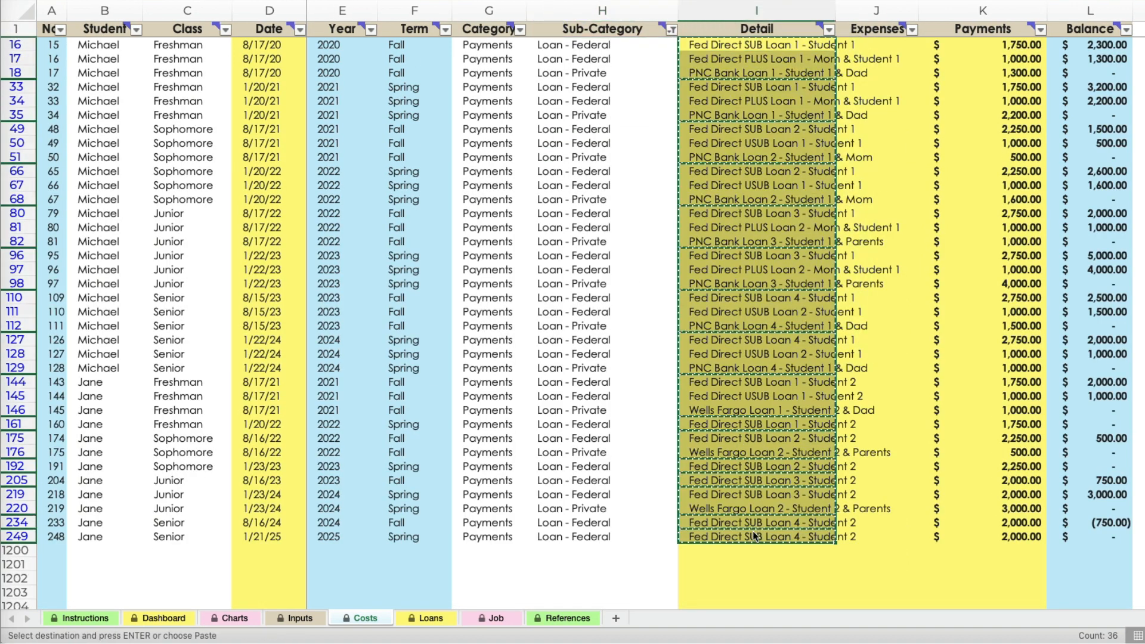
{"action": "left_click", "coordinate": [431, 618]}
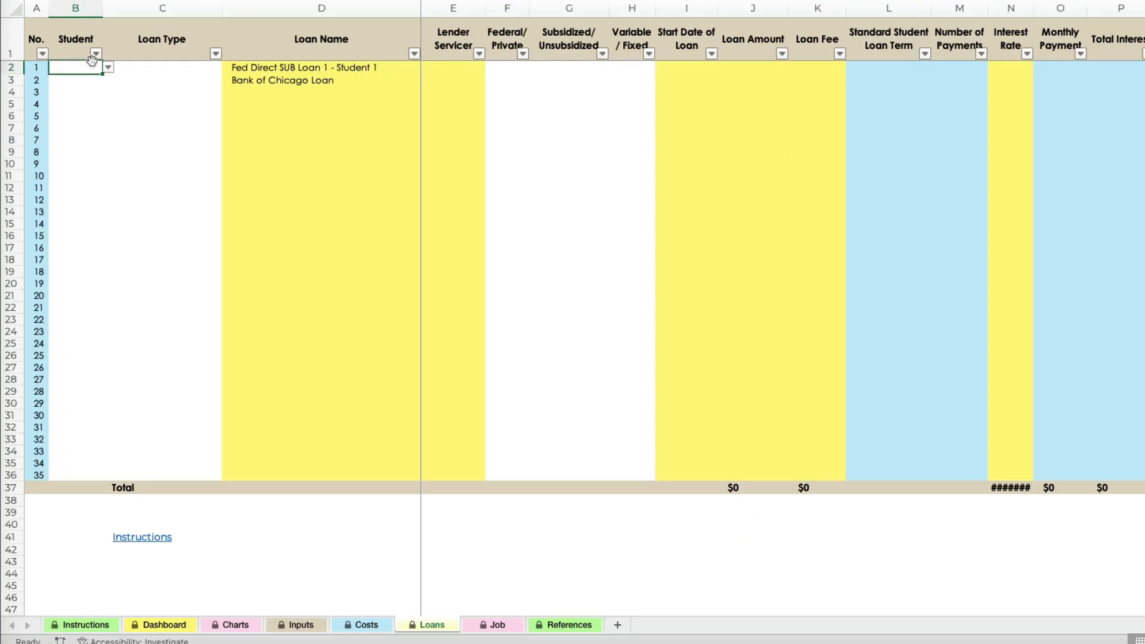
In the first Loans row, choose the first student and the loan type Federal Direct SUB Loan.
{"action": "left_click", "coordinate": [108, 67]}
{"action": "left_click", "coordinate": [89, 83]}
{"action": "left_click", "coordinate": [212, 66]}
{"action": "left_click", "coordinate": [228, 67]}
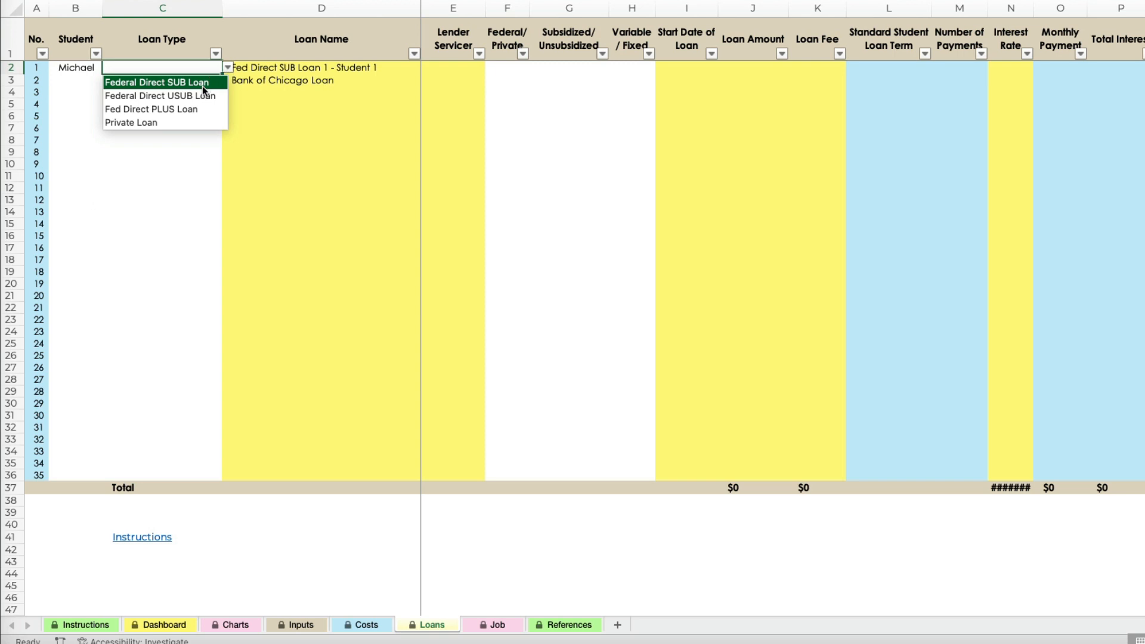
{"action": "left_click", "coordinate": [203, 86]}
Enter Nelnet as the first loan's Lender Servicer and classify the loan as Federal.
{"action": "left_click", "coordinate": [346, 72]}
{"action": "left_click", "coordinate": [474, 70]}
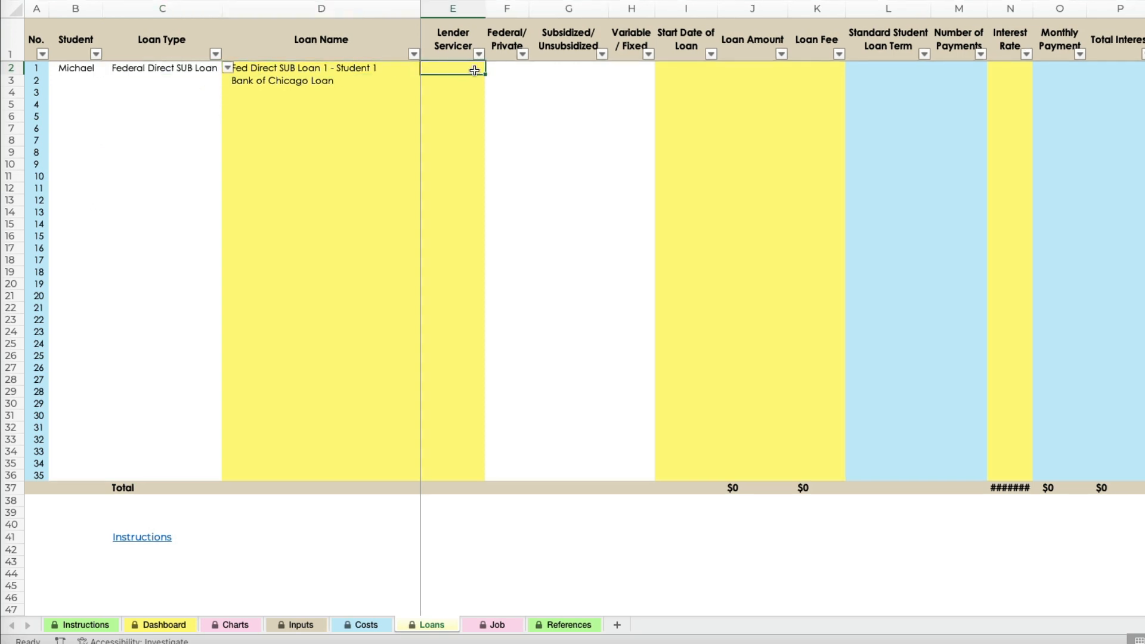
{"action": "type", "text": "Nelnet"}
{"action": "key", "text": "Tab"}
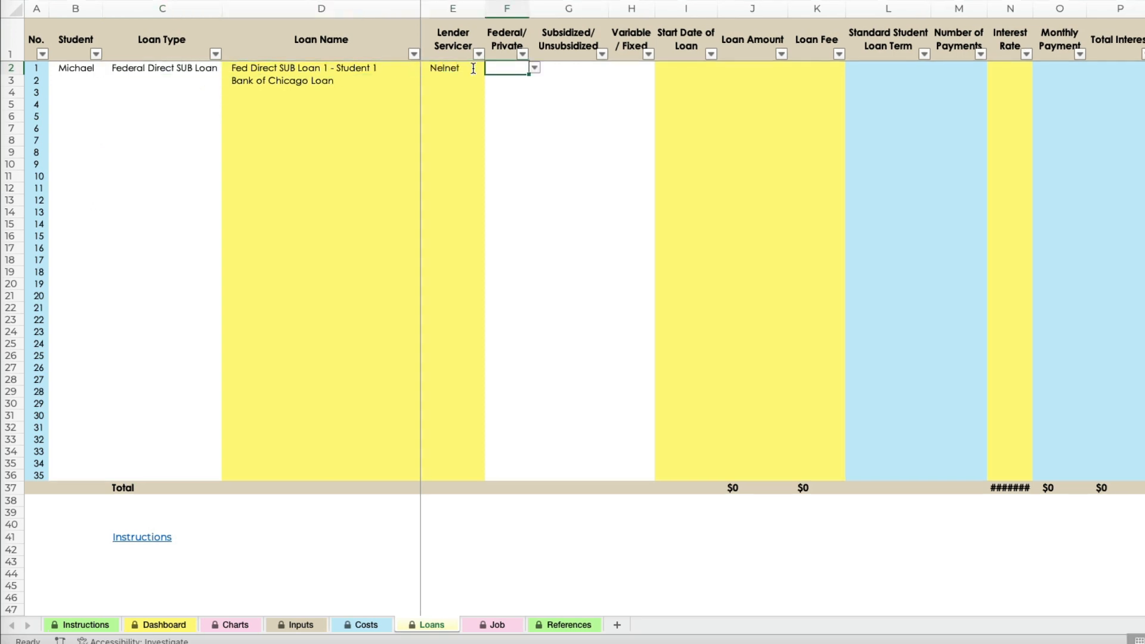
{"action": "left_click", "coordinate": [535, 68]}
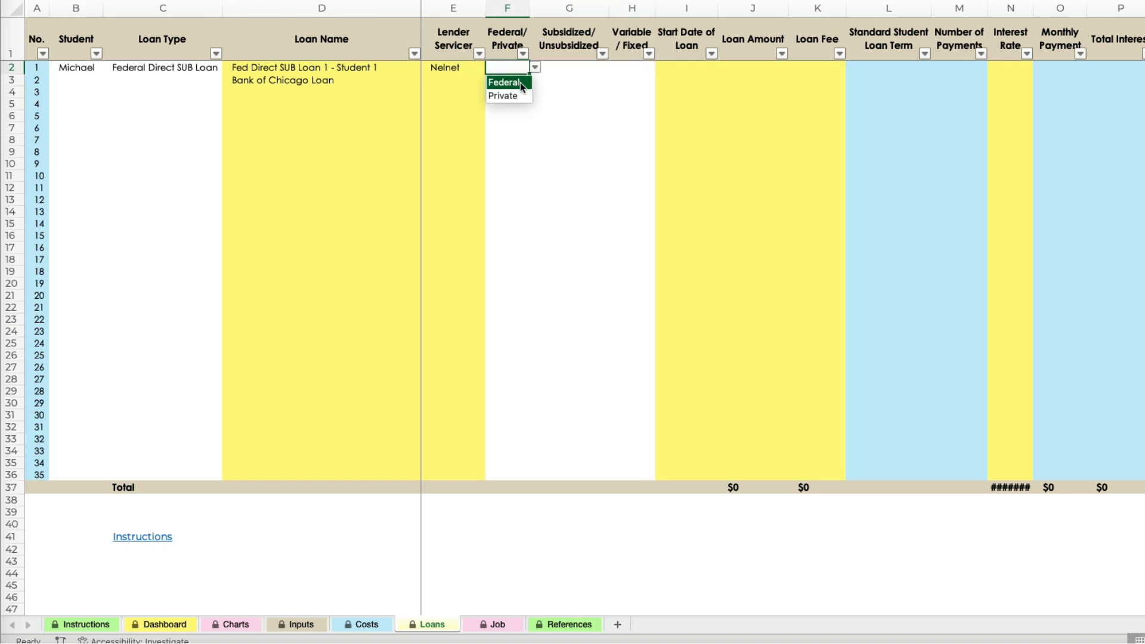
{"action": "left_click", "coordinate": [520, 82]}
Mark the first loan as Subsidized with a Fixed rate.
{"action": "left_click", "coordinate": [567, 69]}
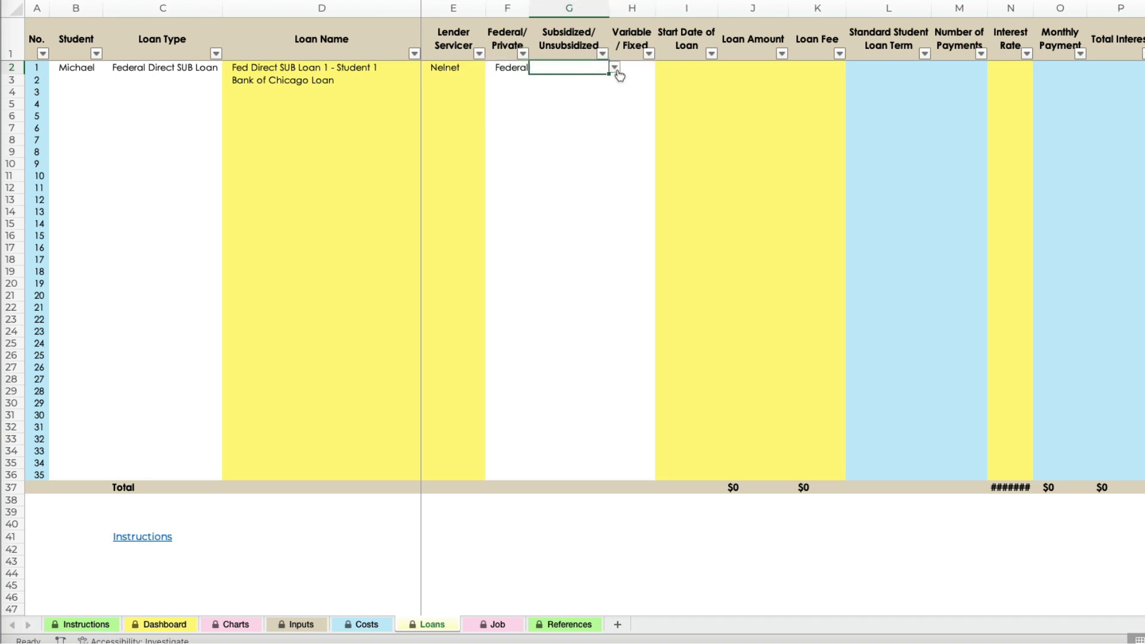
{"action": "left_click", "coordinate": [614, 68]}
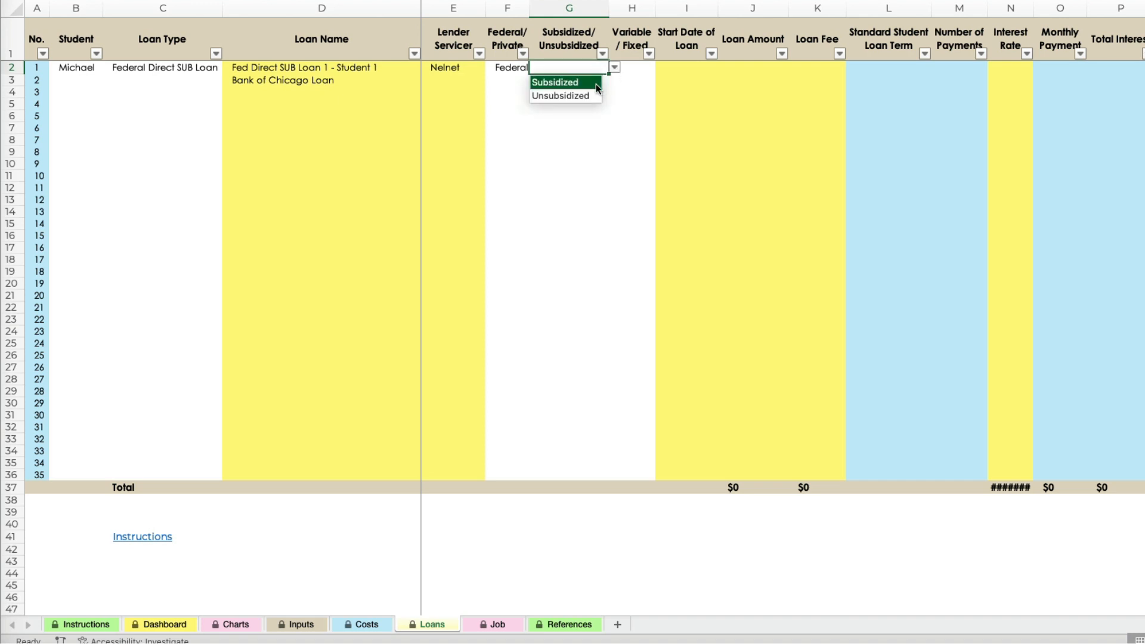
{"action": "left_click", "coordinate": [597, 83]}
{"action": "left_click", "coordinate": [644, 75]}
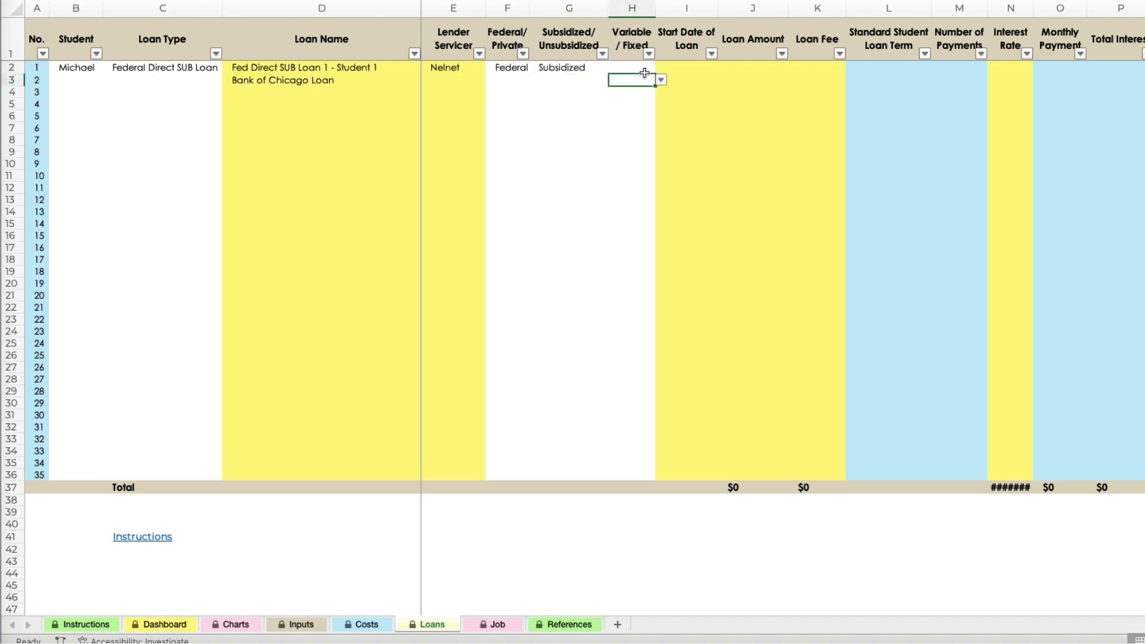
{"action": "left_click", "coordinate": [643, 68]}
{"action": "left_click", "coordinate": [661, 67]}
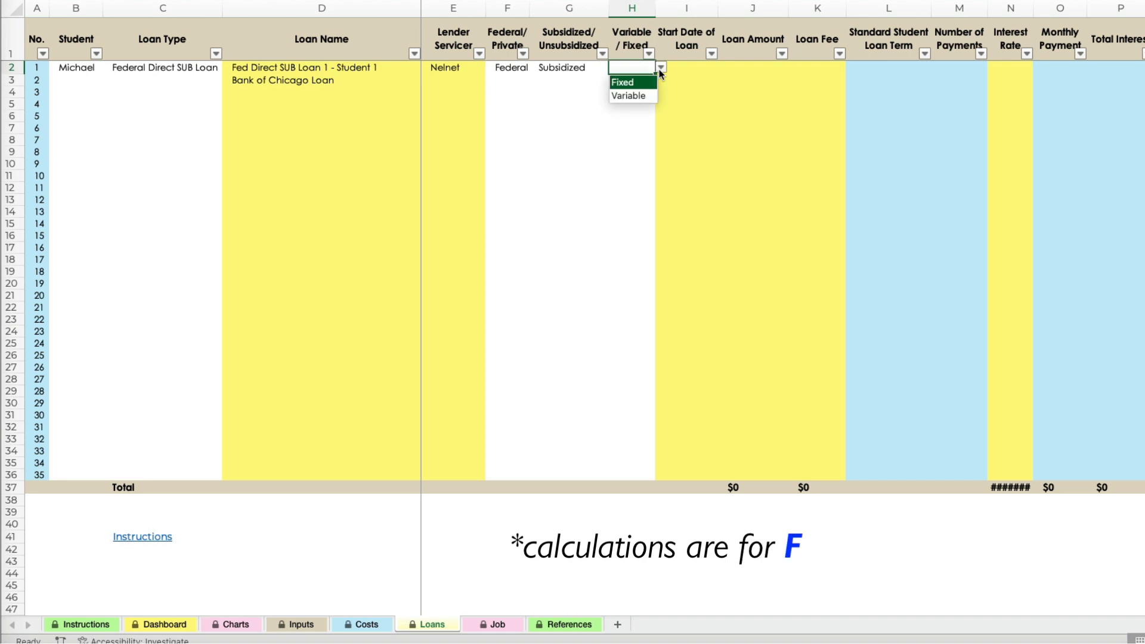
{"action": "left_click", "coordinate": [647, 82]}
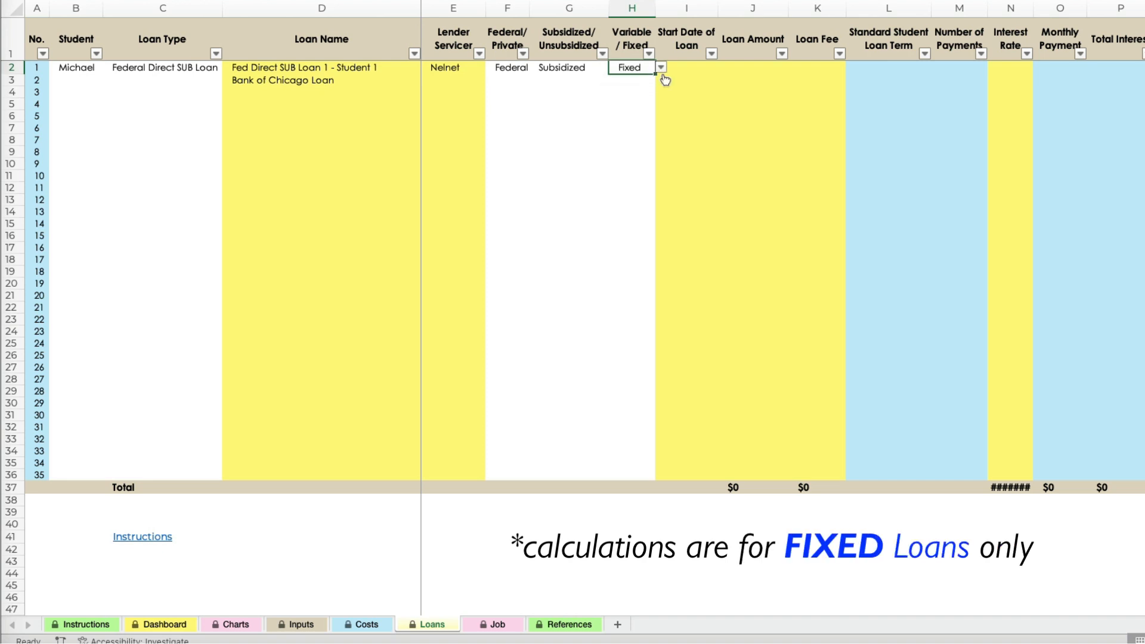
Enter the first loan's start date 8/1/23 and, after checking the payment on the Costs sheet, a loan amount of 5000.
{"action": "left_click", "coordinate": [683, 69]}
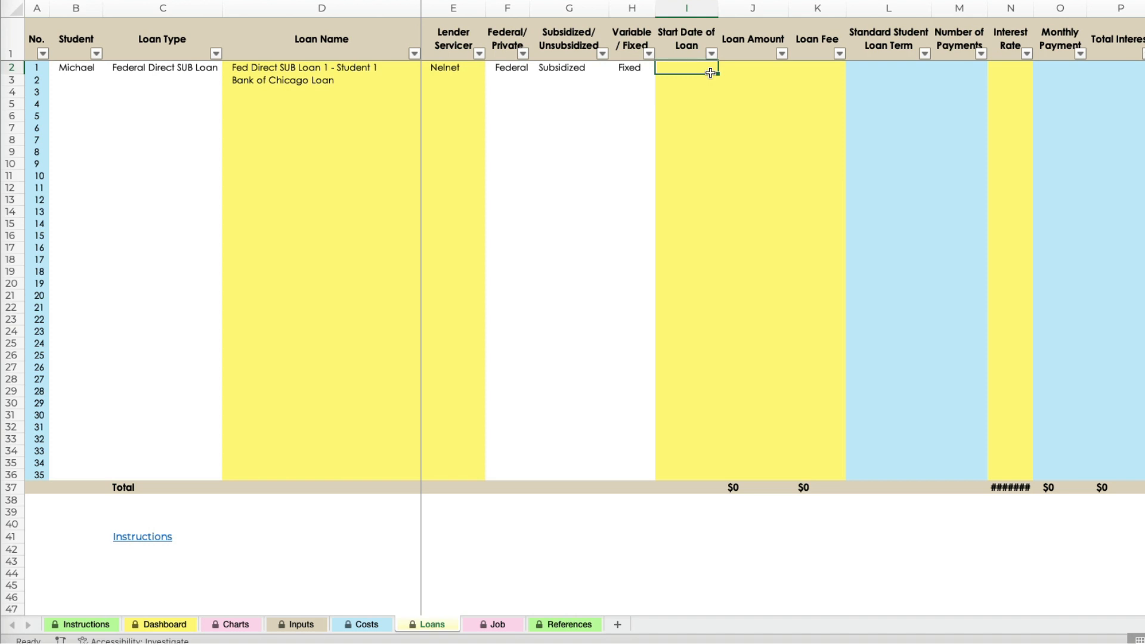
{"action": "type", "text": "8/"}
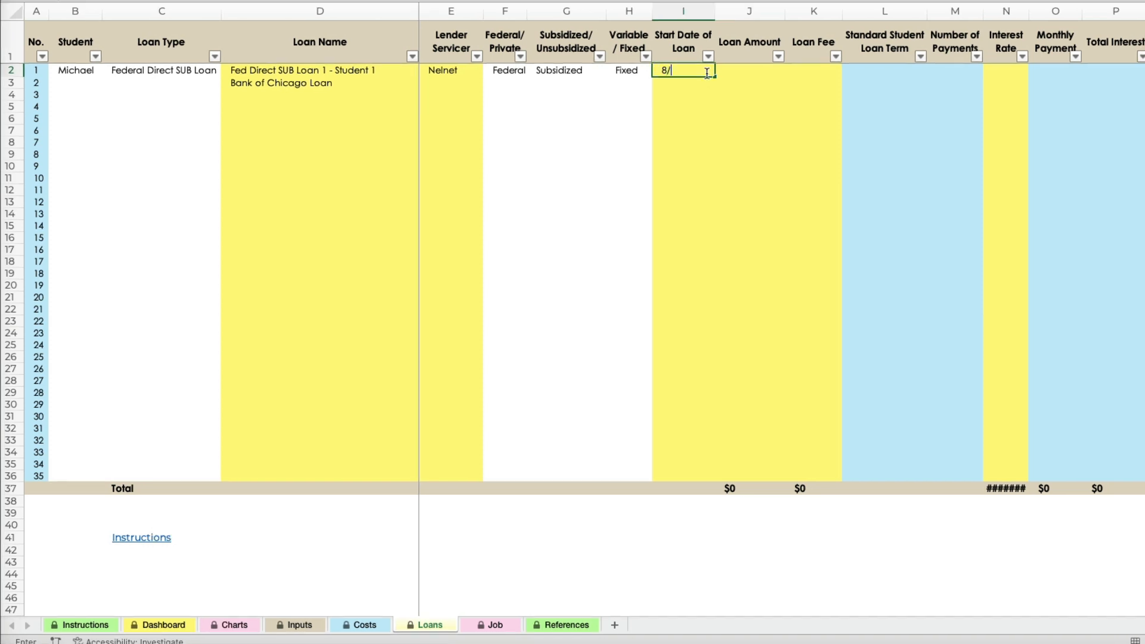
{"action": "type", "text": "1/23"}
{"action": "key", "text": "Tab"}
{"action": "key", "text": "ctrl+Page_Up"}
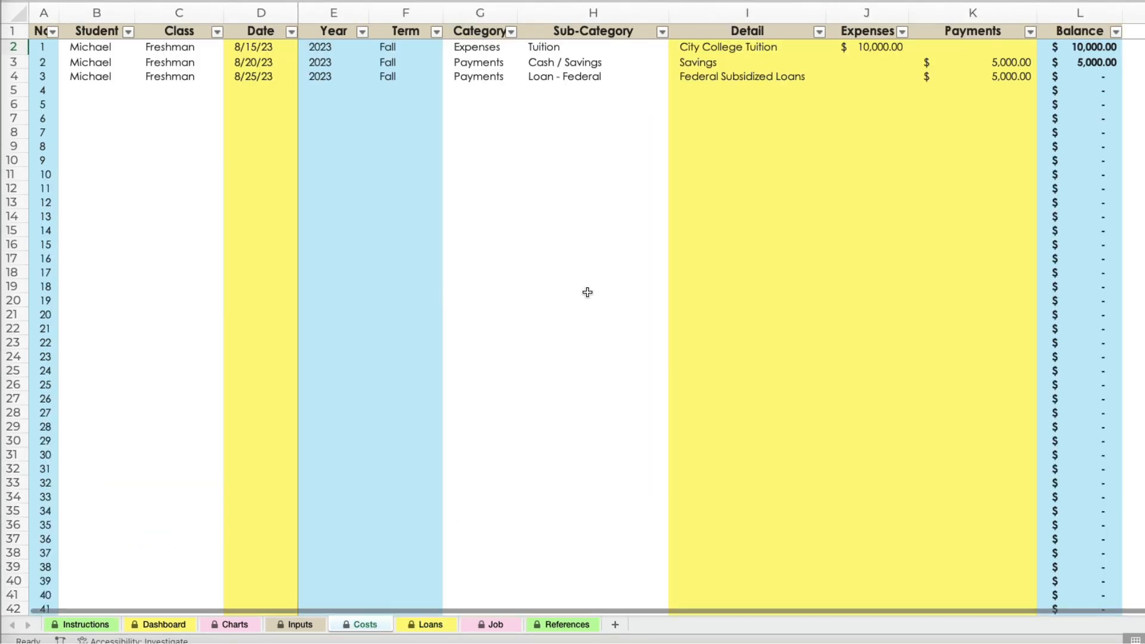
{"action": "key", "text": "ctrl+Page_Down"}
{"action": "type", "text": "5000"}
{"action": "key", "text": "Tab"}
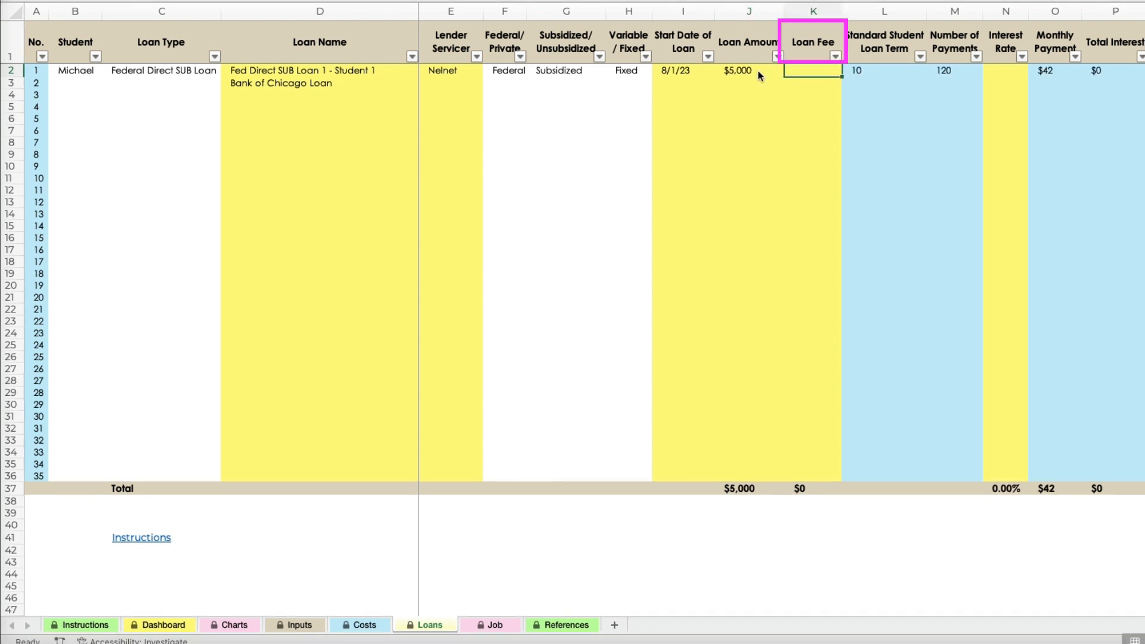
Calculate the first loan's Loan Fee as 1.057% of its loan amount with the formula =J2*1.057%.
{"action": "type", "text": "="}
{"action": "left_click", "coordinate": [760, 75]}
{"action": "type", "text": "*"}
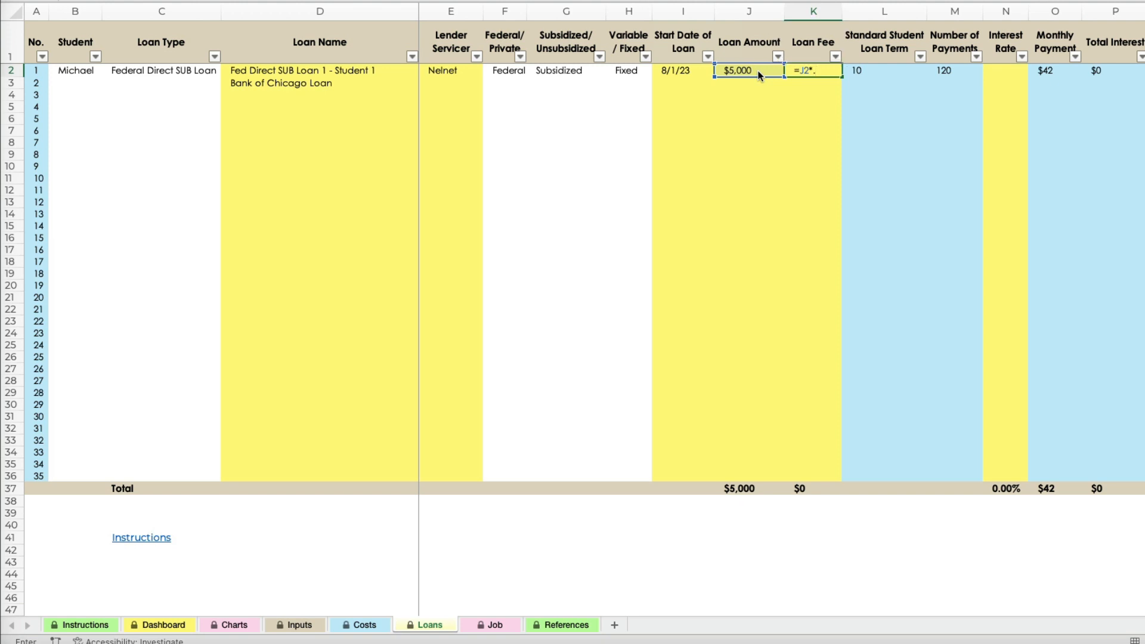
{"action": "type", "text": "1.0"}
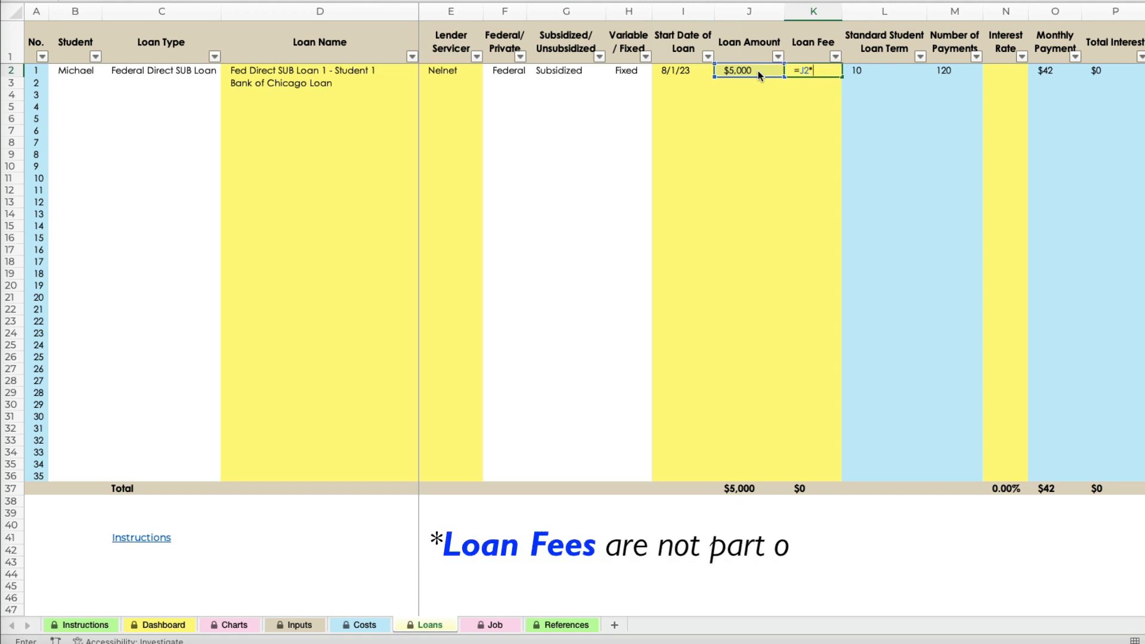
{"action": "type", "text": "57%"}
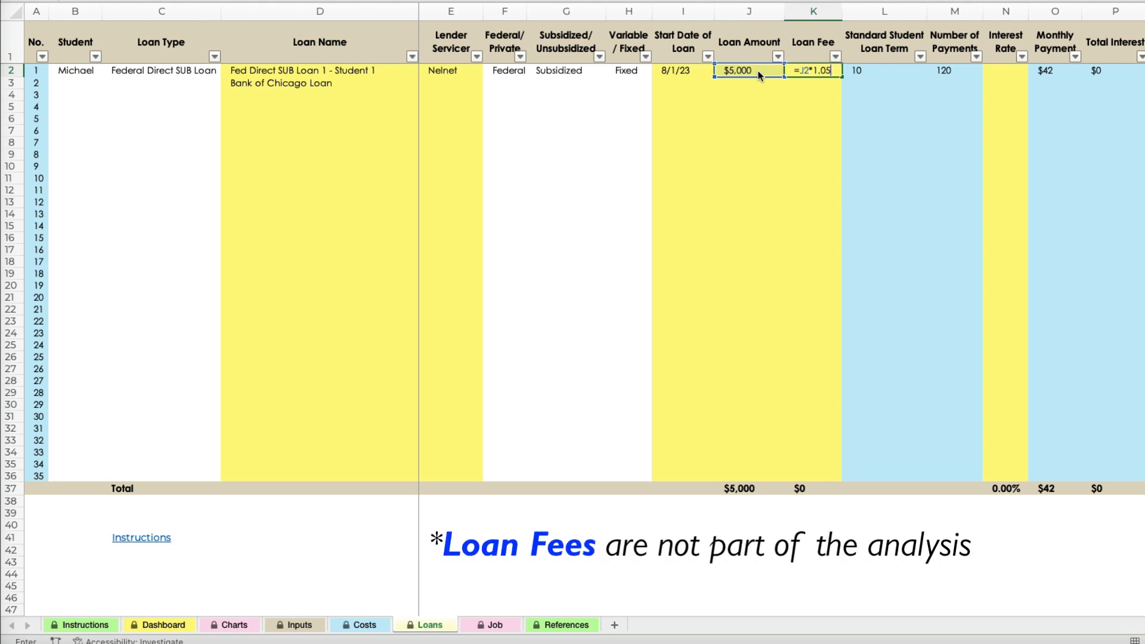
{"action": "key", "text": "Tab"}
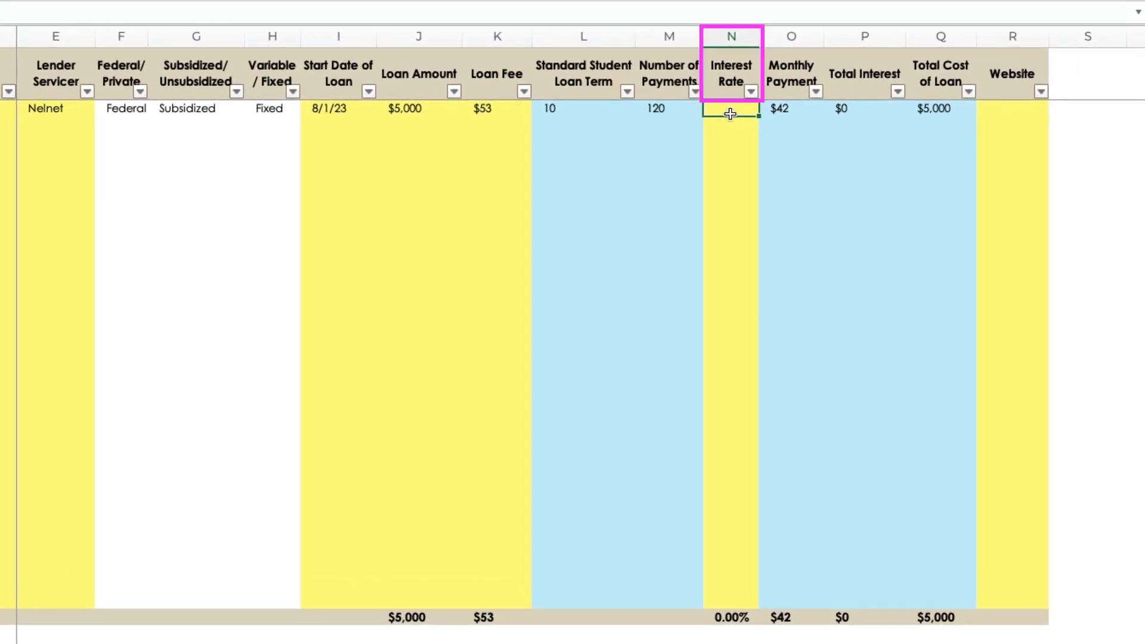
{"action": "type", "text": "5.5"}
{"action": "key", "text": "Tab"}
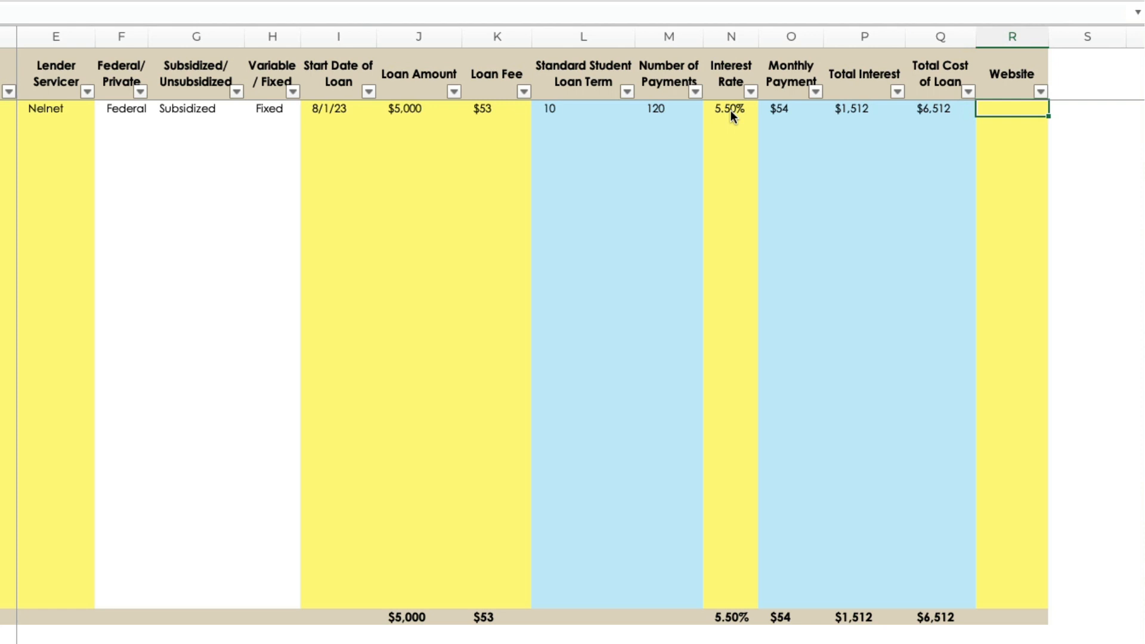
{"action": "type", "text": "www.nelnet.com"}
{"action": "key", "text": "Return"}
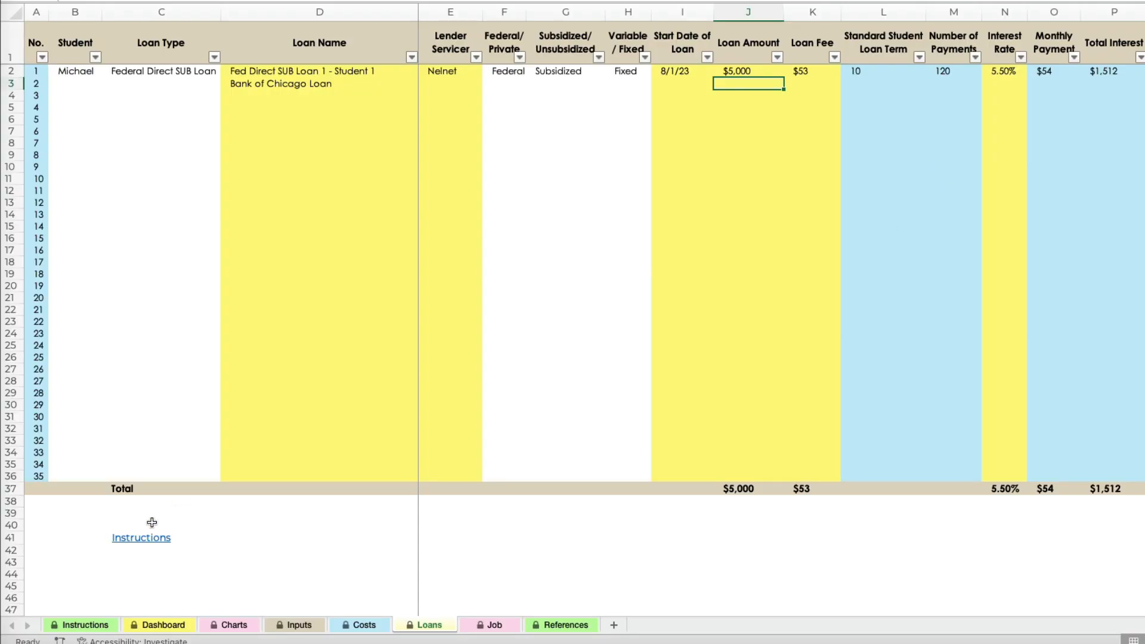
Return to the Instructions sheet, expand the Step 4 section, and follow its link to the Job sheet.
{"action": "left_click", "coordinate": [146, 528]}
{"action": "left_click", "coordinate": [5, 138]}
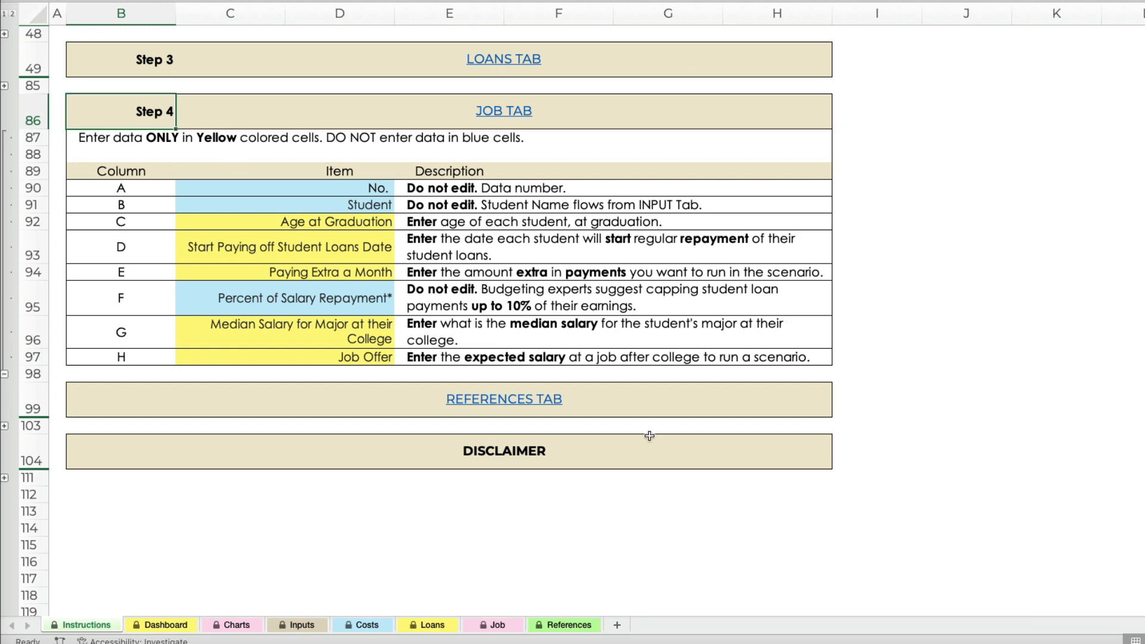
{"action": "left_click", "coordinate": [513, 111]}
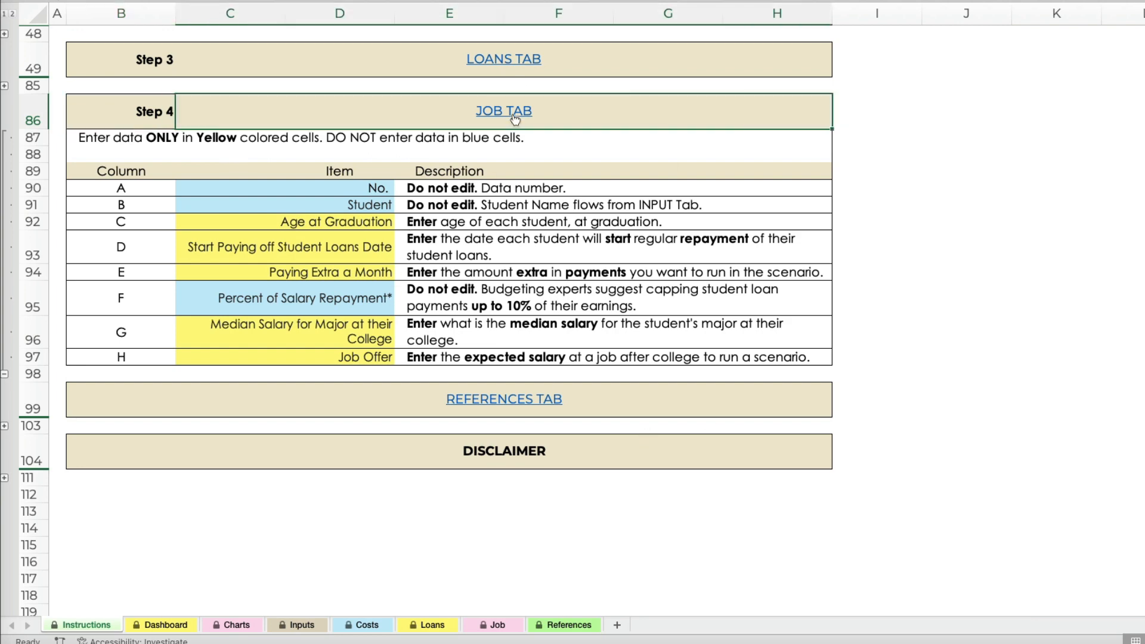
Enter the Age at Graduation as 23 for the first student and 24 for the second.
{"action": "left_click", "coordinate": [298, 94]}
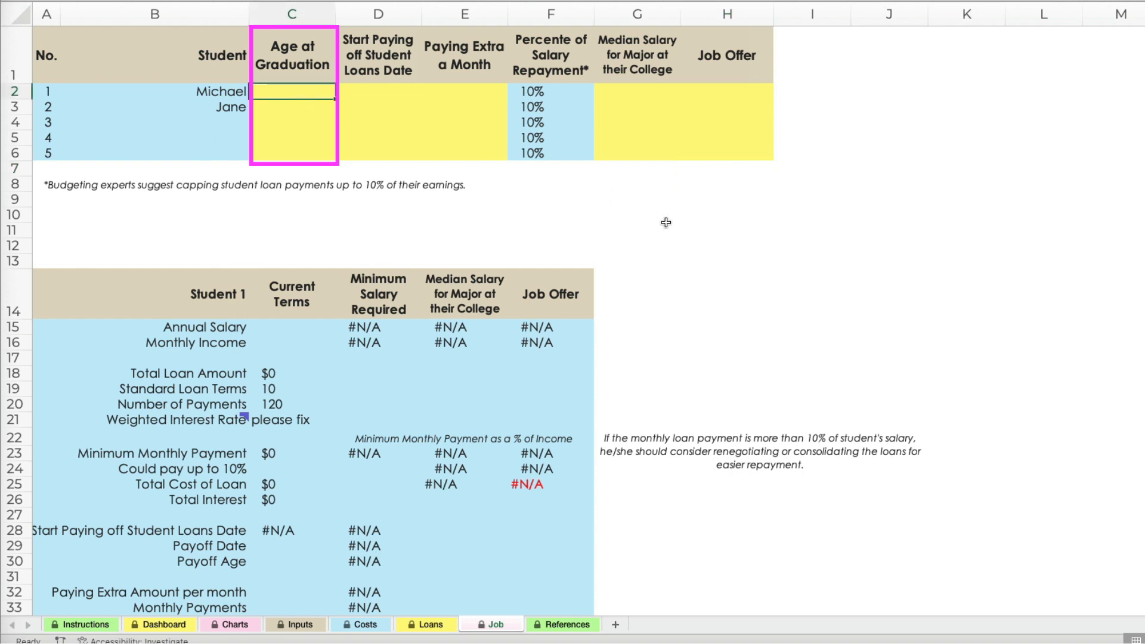
{"action": "type", "text": "23"}
{"action": "key", "text": "Return"}
{"action": "type", "text": "24"}
{"action": "key", "text": "Tab"}
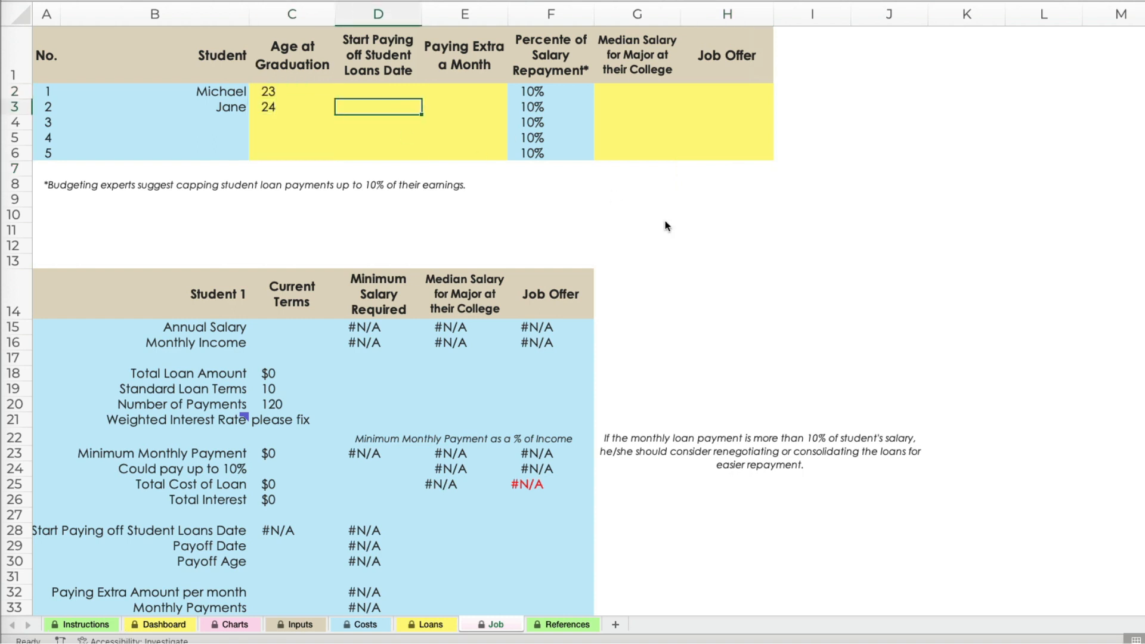
Set the first student's loan repayment start date to 8/1/26 and the extra monthly payment to 100.
{"action": "left_click", "coordinate": [397, 90]}
{"action": "type", "text": "8/"}
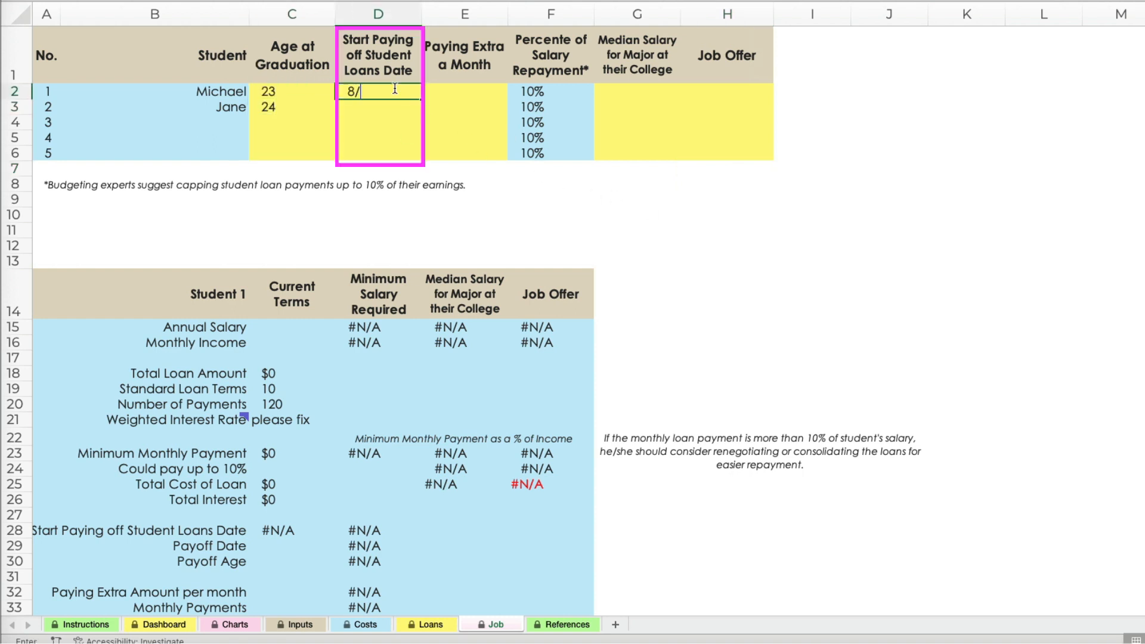
{"action": "type", "text": "1/26"}
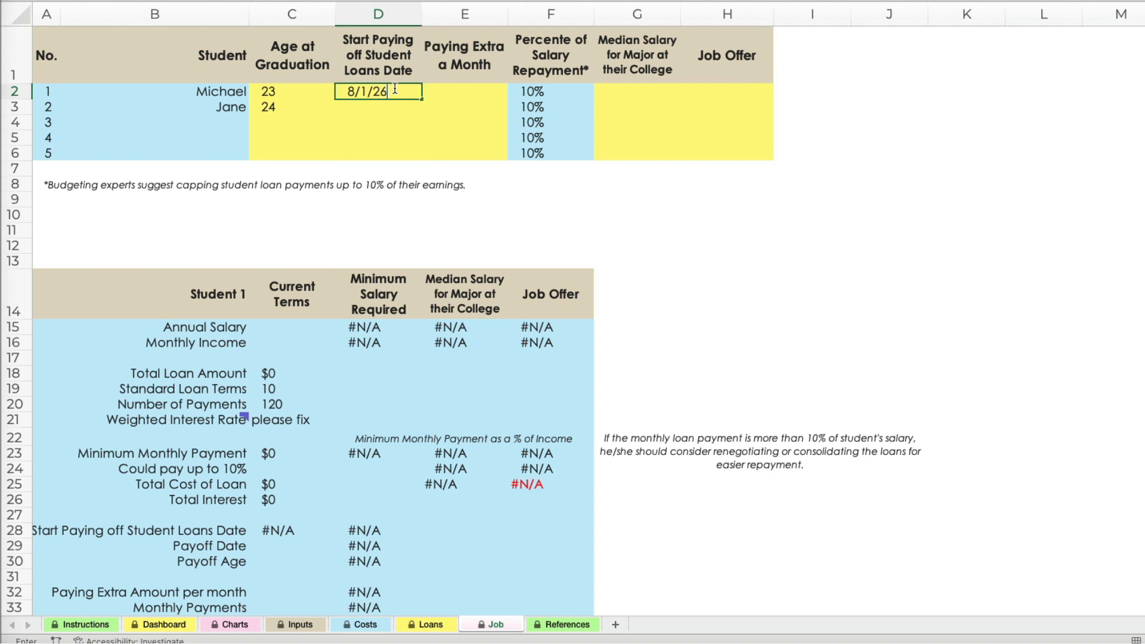
{"action": "key", "text": "Tab"}
{"action": "type", "text": "100"}
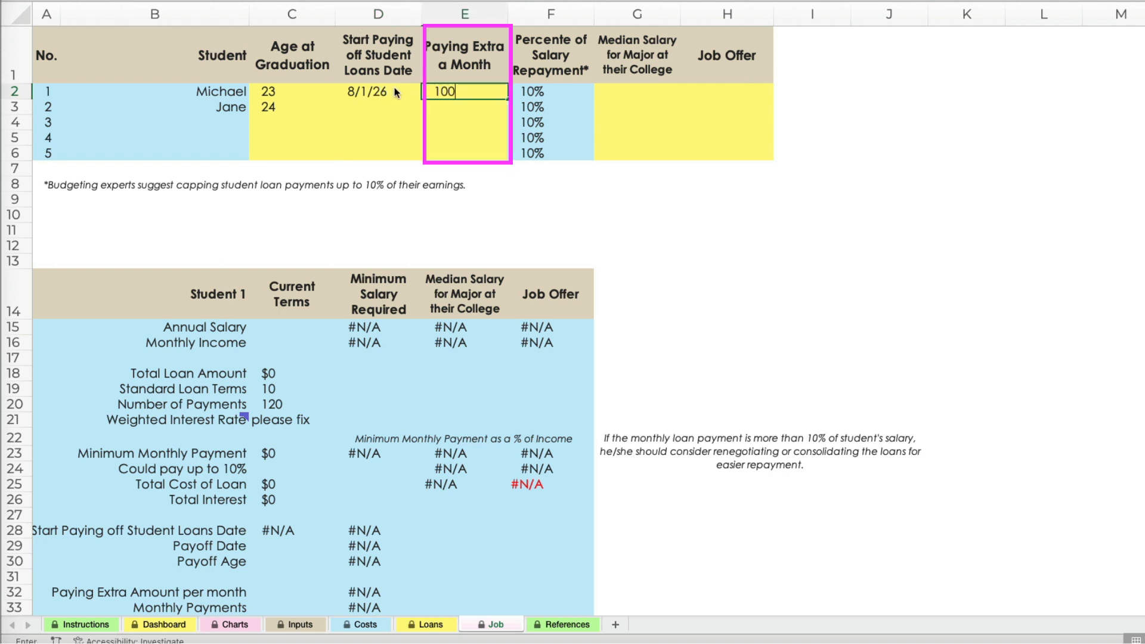
{"action": "key", "text": "Tab"}
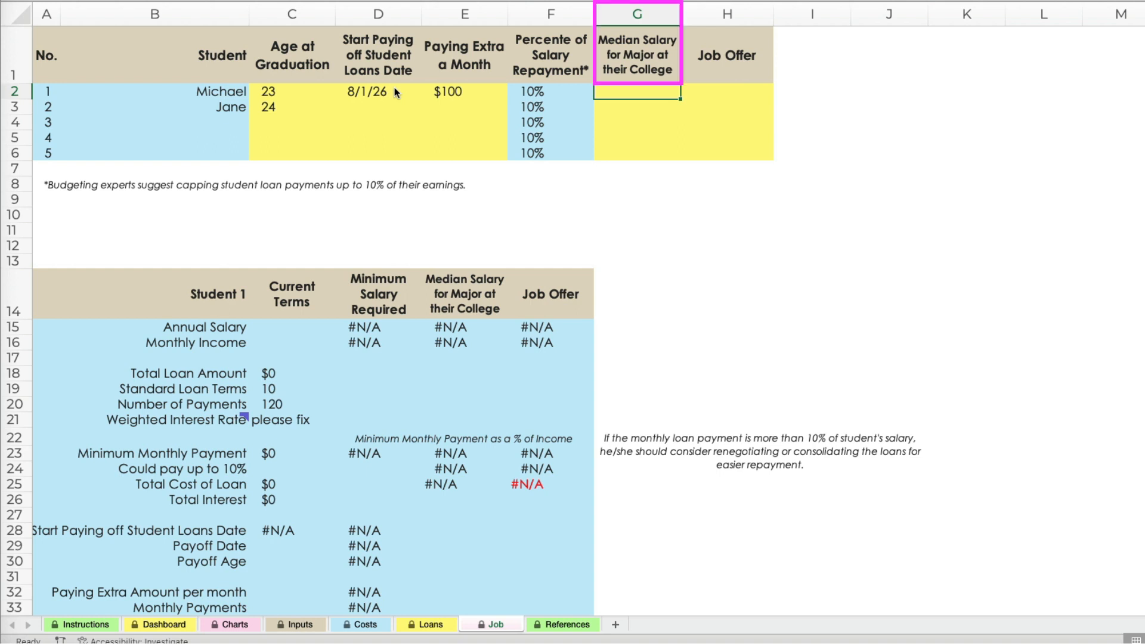
Enter the first student's median salary for the major as 42000 and the job offer as 45,000.
{"action": "type", "text": "42000"}
{"action": "key", "text": "Tab"}
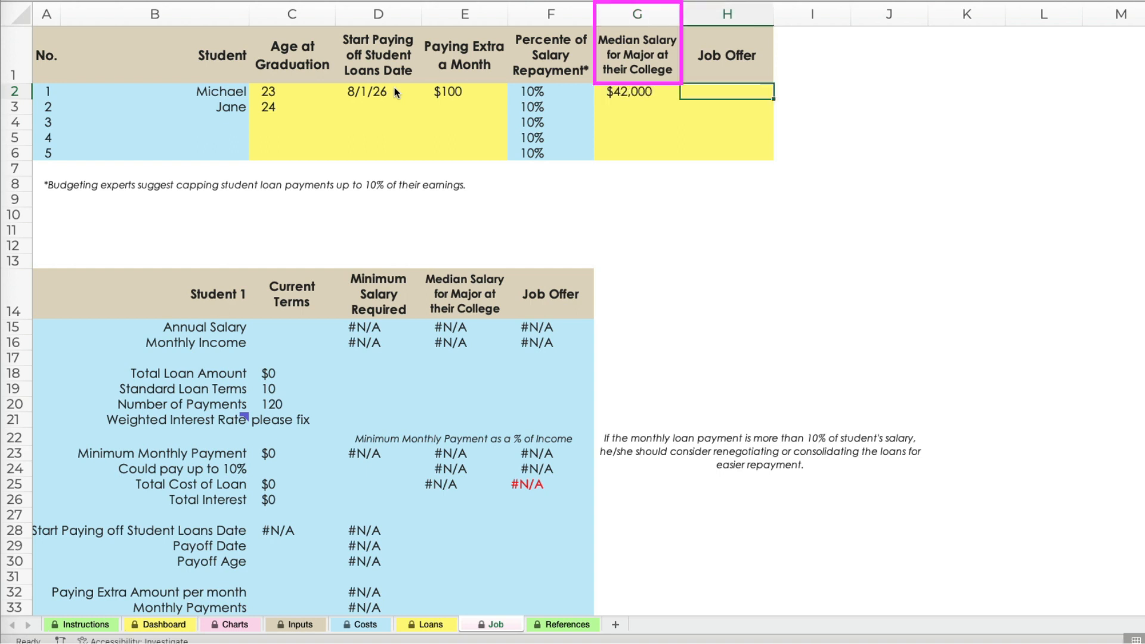
{"action": "type", "text": "45,000"}
{"action": "key", "text": "Tab"}
Set the second student's loan repayment start date to 8/15/27 and the extra monthly payment to 100.
{"action": "left_click", "coordinate": [395, 107]}
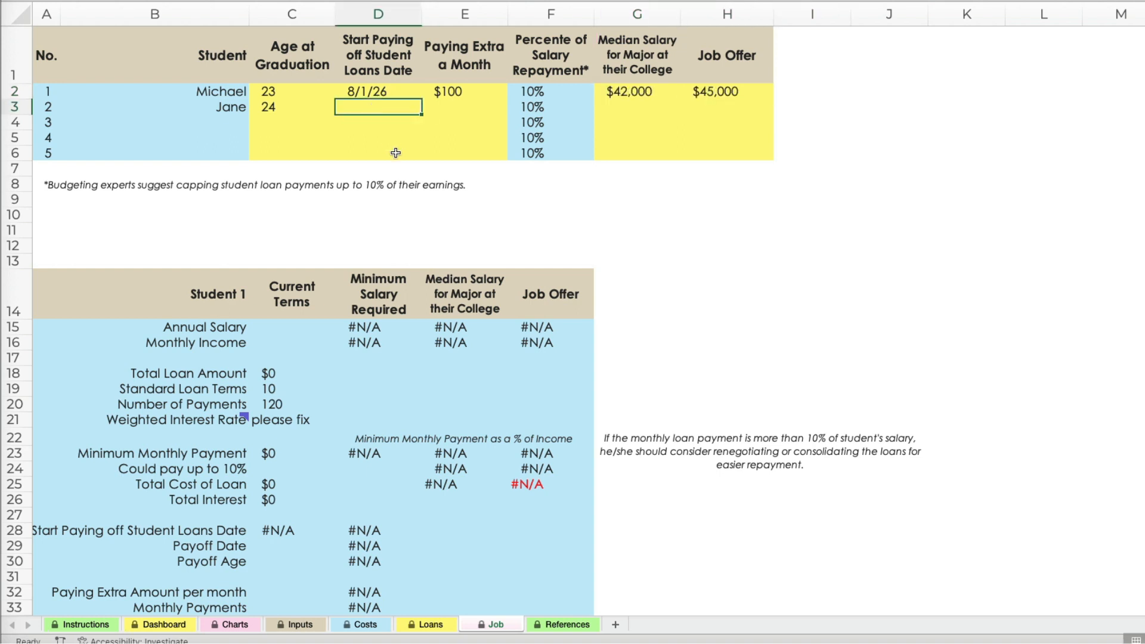
{"action": "type", "text": "8/"}
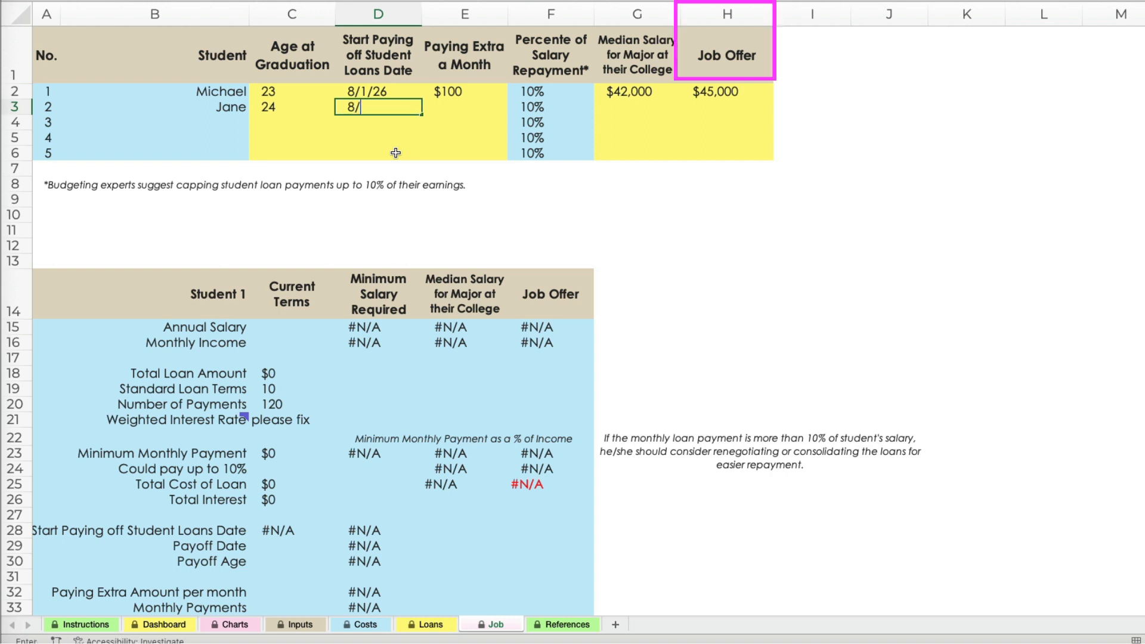
{"action": "type", "text": "15/27"}
{"action": "key", "text": "Tab"}
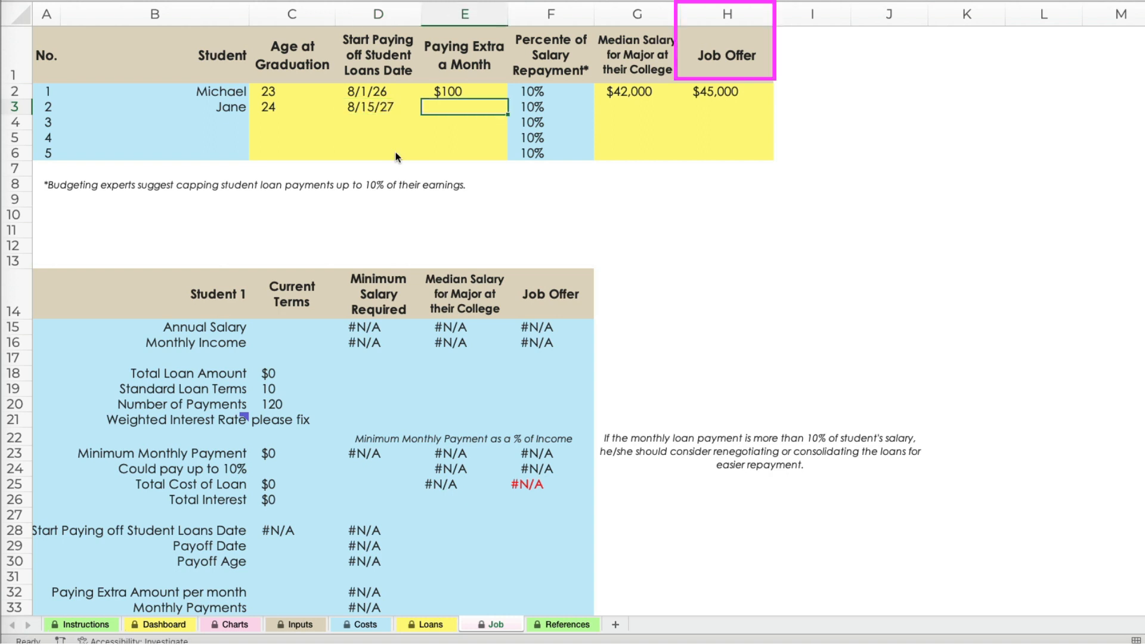
{"action": "type", "text": "100"}
{"action": "key", "text": "Tab"}
Enter the second student's median salary for the major as 37000 and the job offer as 40000.
{"action": "type", "text": "37000"}
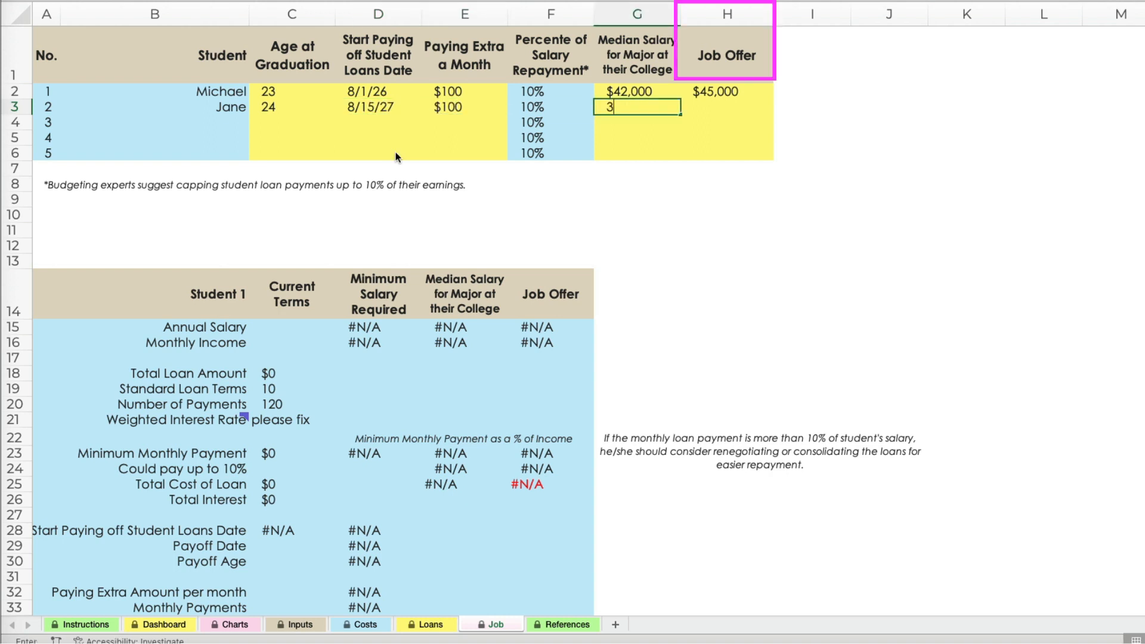
{"action": "key", "text": "Tab"}
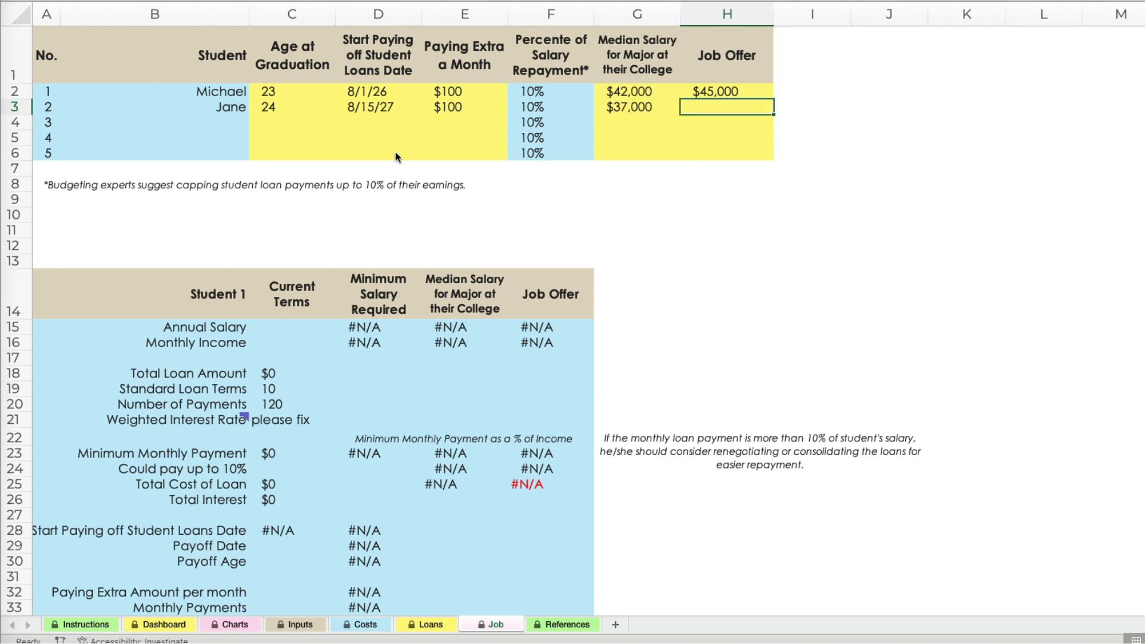
{"action": "type", "text": "45000"}
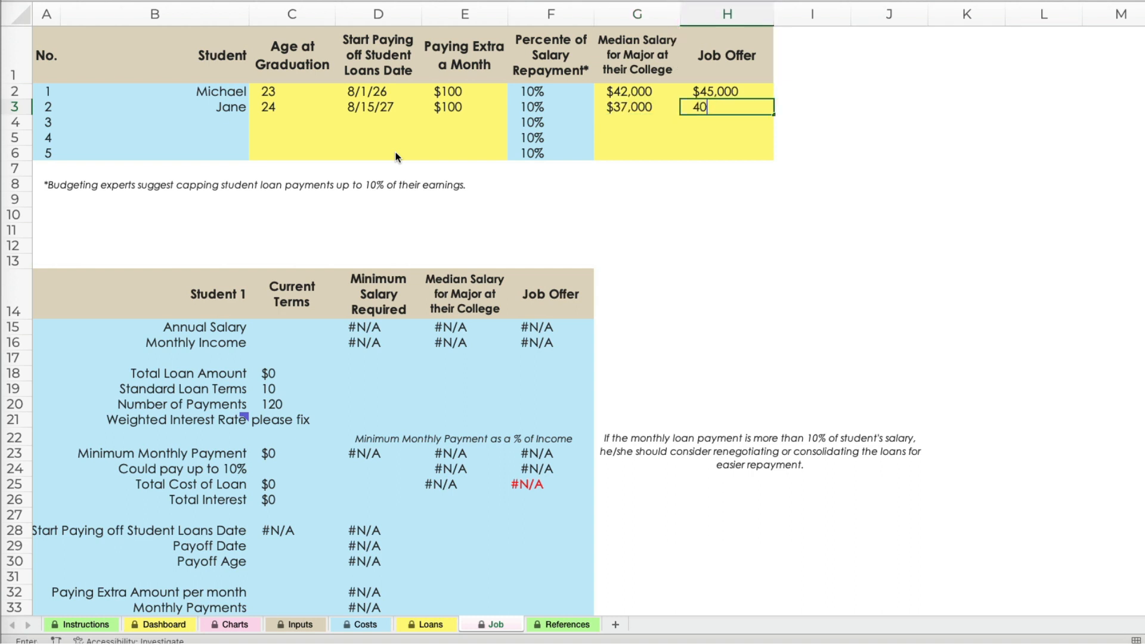
{"action": "key", "text": "Return"}
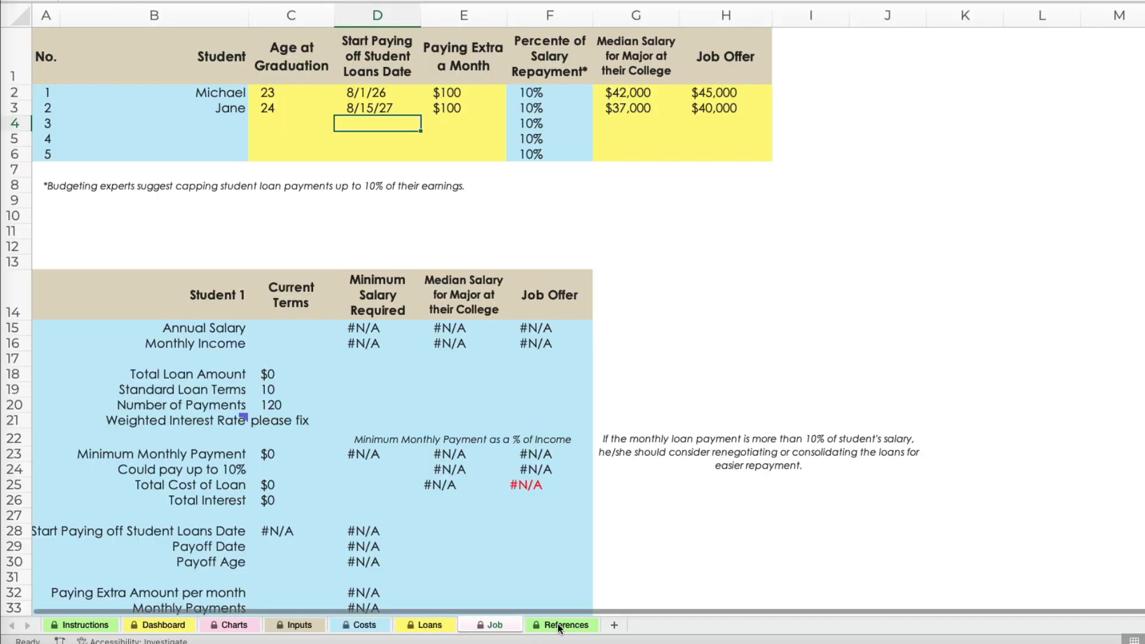
Open the References sheet and look through its loan limits, loan type explanations and Key Differences table.
{"action": "left_click", "coordinate": [557, 624]}
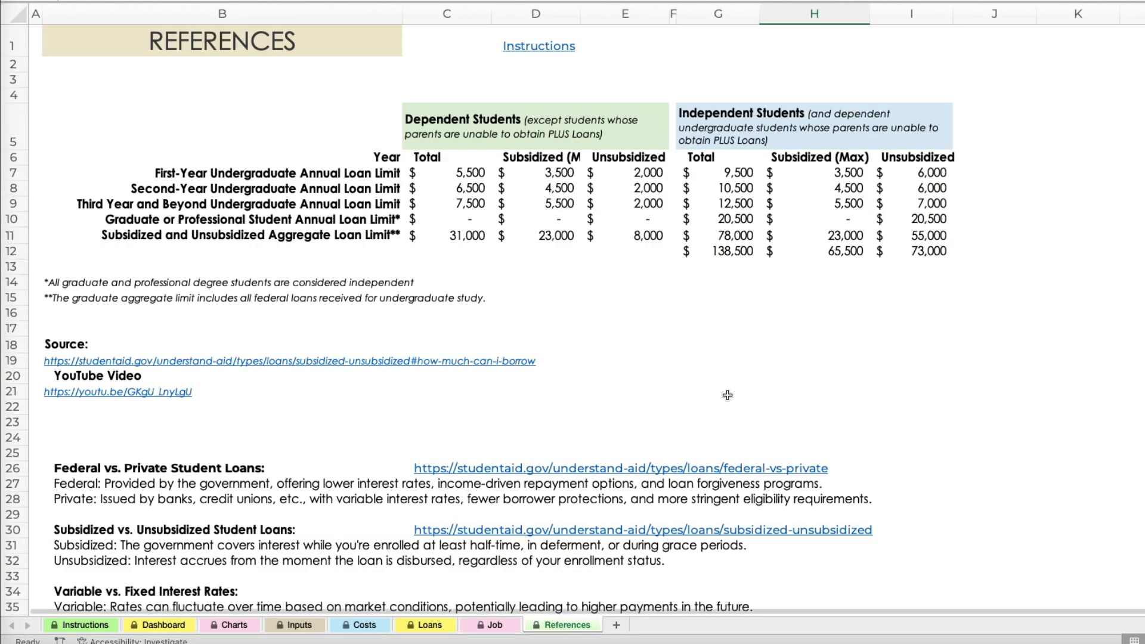
{"action": "scroll", "coordinate": [1072, 522], "scroll_direction": "down", "scroll_amount": 10}
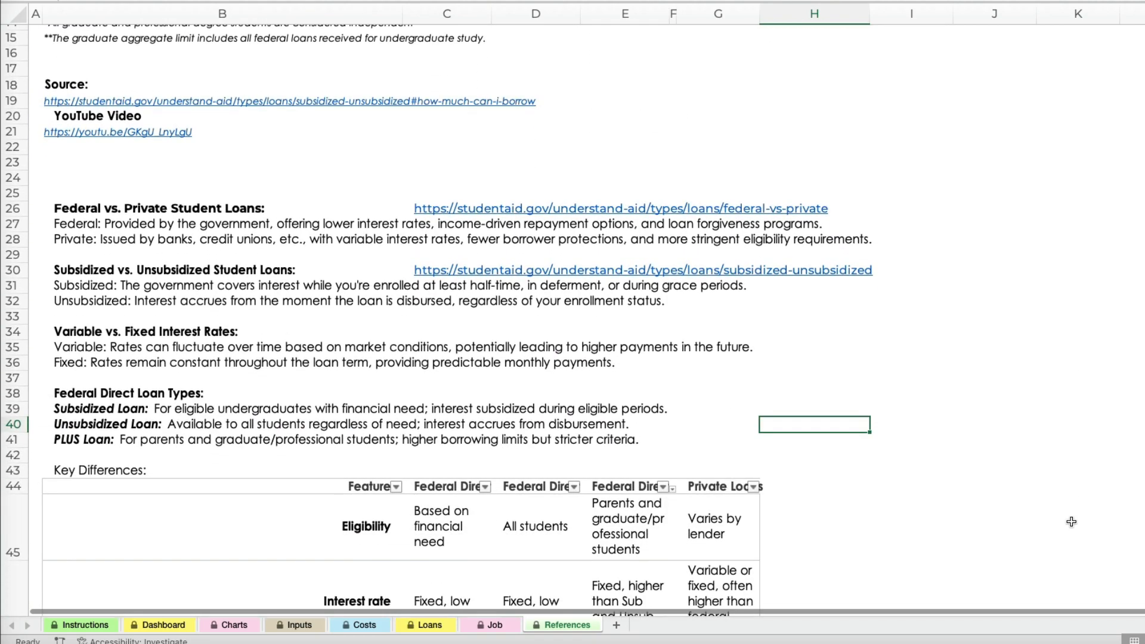
{"action": "scroll", "coordinate": [1072, 522], "scroll_direction": "down", "scroll_amount": 5}
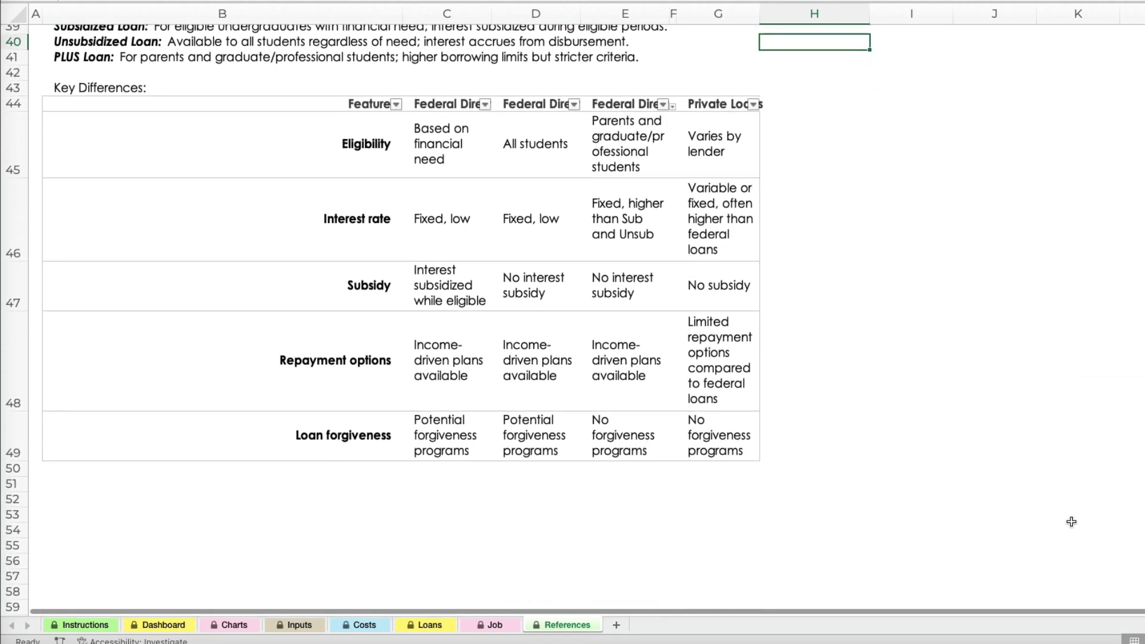
{"action": "scroll", "coordinate": [1072, 522], "scroll_direction": "up", "scroll_amount": 15}
{"action": "scroll", "coordinate": [1072, 522], "scroll_direction": "down", "scroll_amount": 1}
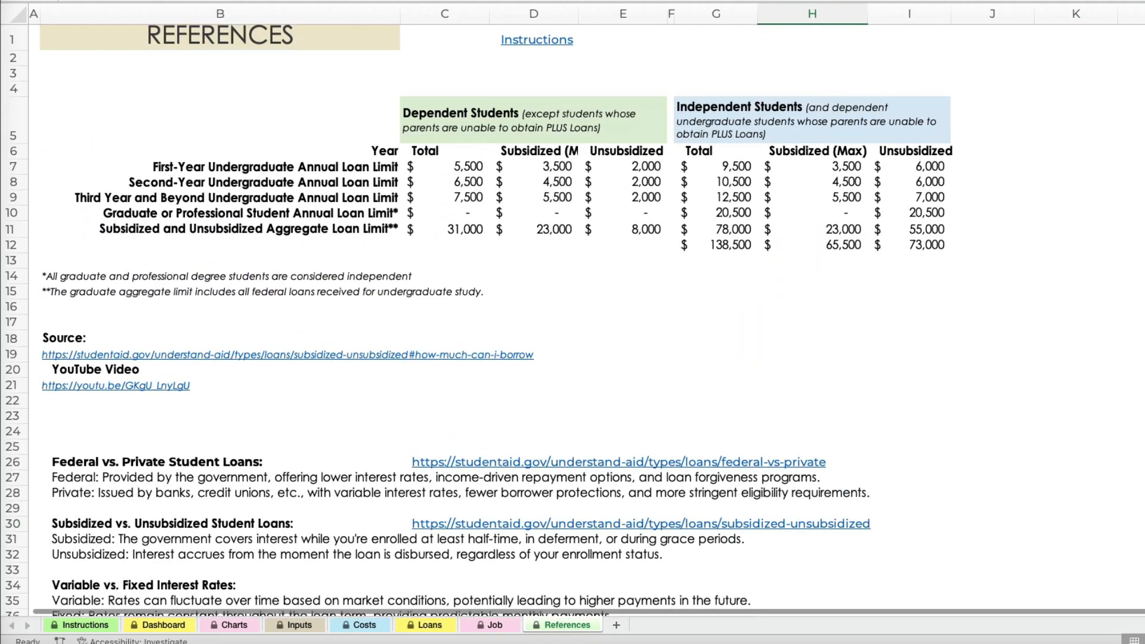